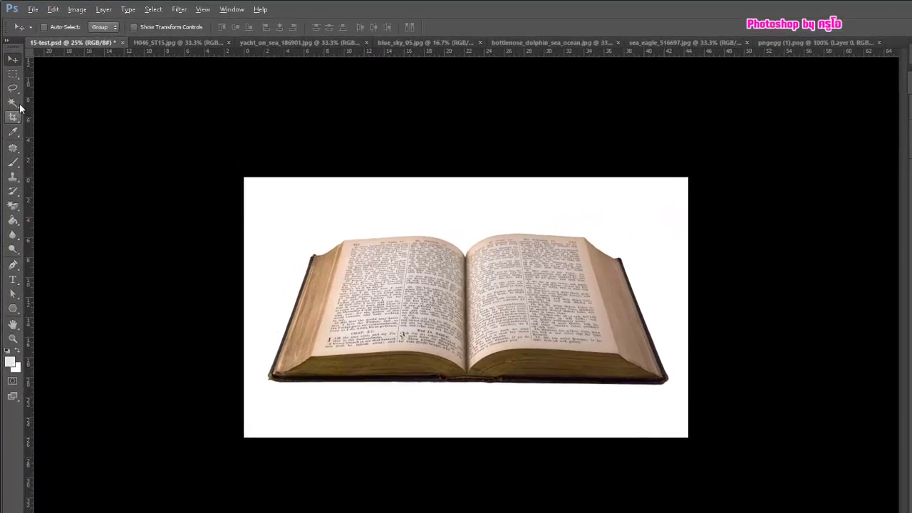
# Select the book by Magic Wand-clicking the white background and inverting the selection.
pyautogui.press('w')
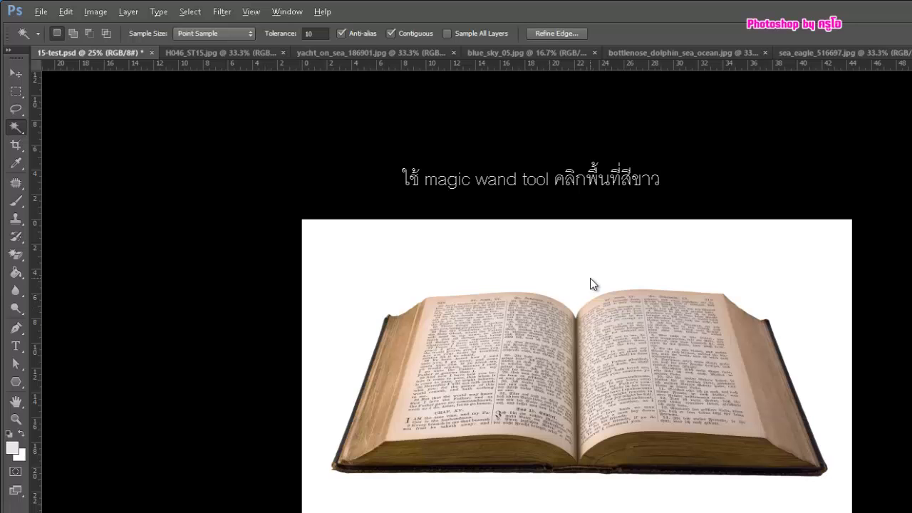
pyautogui.click(590, 279)
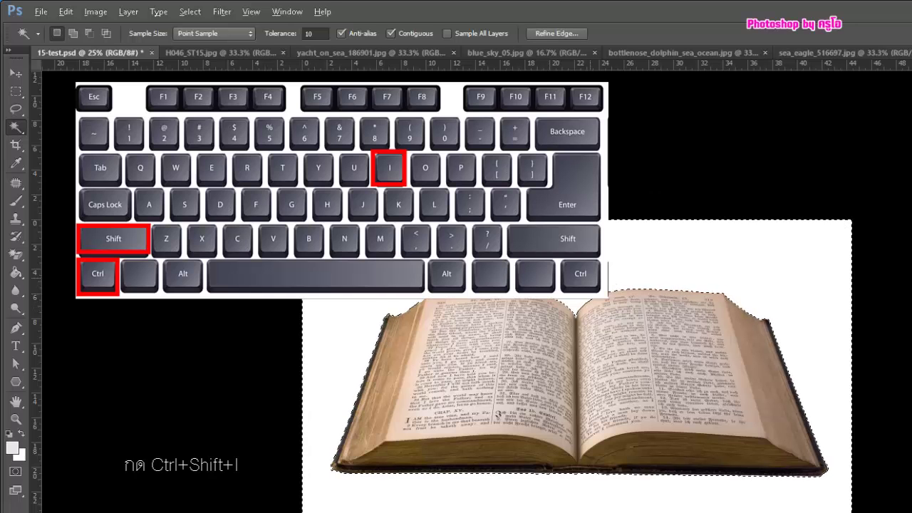
pyautogui.hotkey('ctrl', 'shift', 'i')
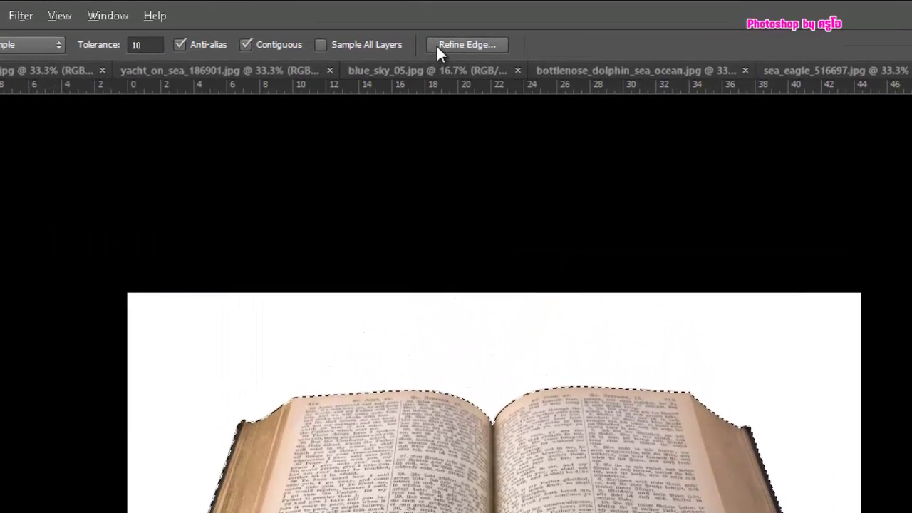
# Refine the edge with Smart Radius, Radius 1, Smooth 1, Feather 1, output to a new layer with layer mask.
pyautogui.click(438, 45)
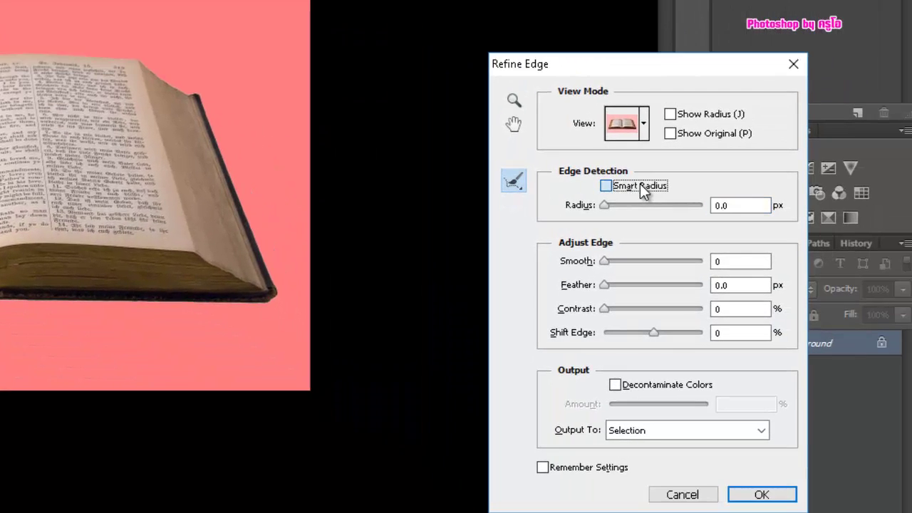
pyautogui.click(640, 185)
pyautogui.doubleClick(723, 205)
pyautogui.write('1')
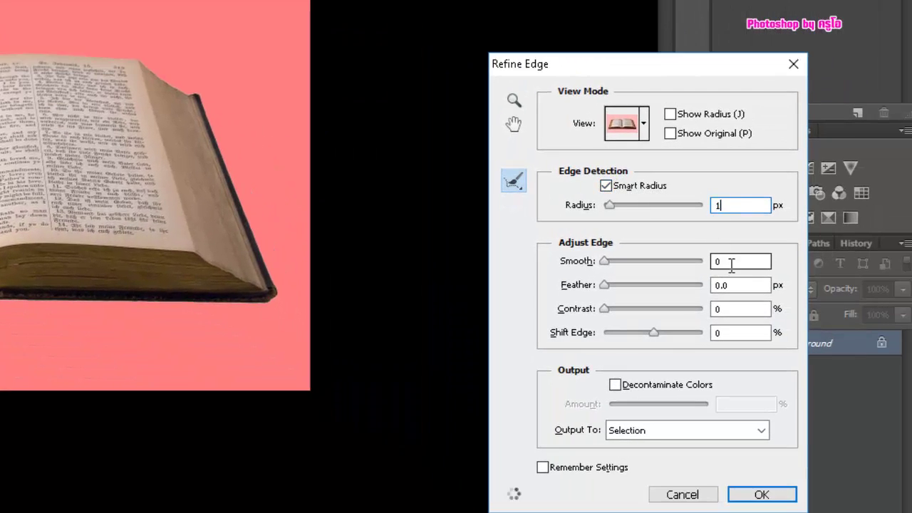
pyautogui.doubleClick(731, 261)
pyautogui.press('Tab')
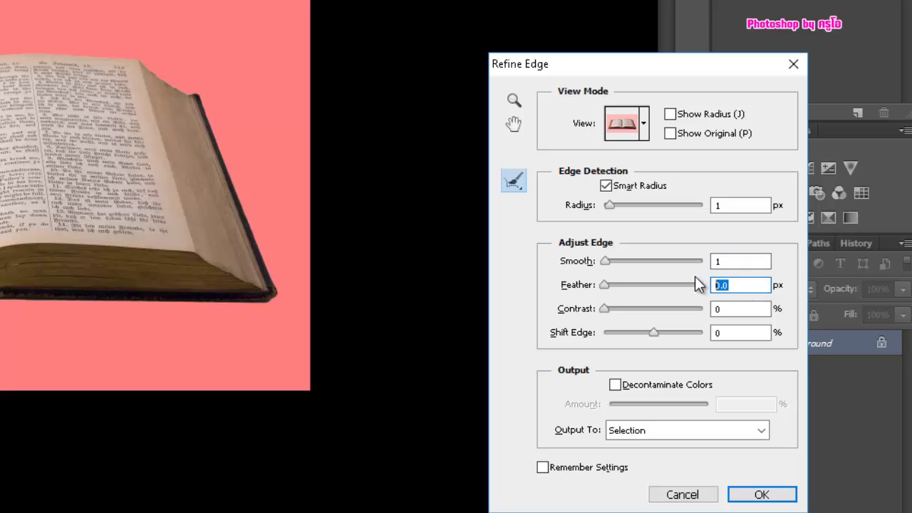
pyautogui.write('1')
pyautogui.click(685, 431)
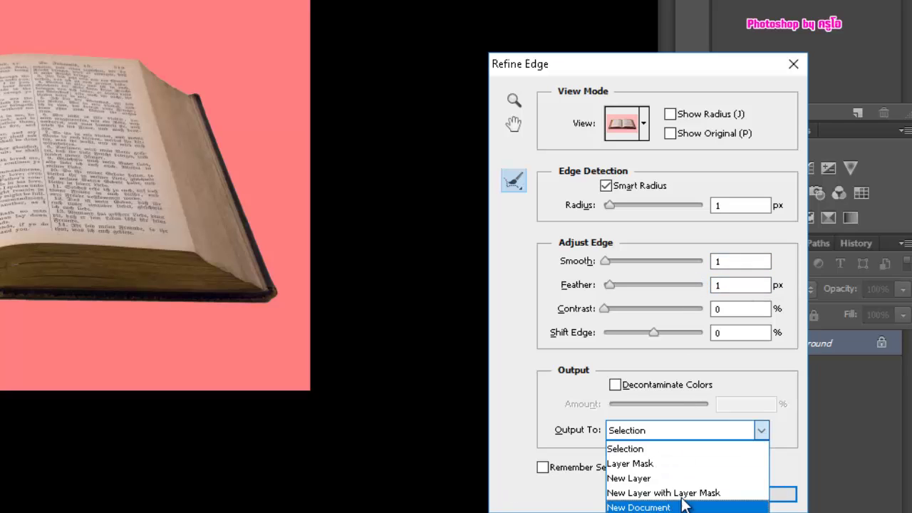
pyautogui.click(718, 493)
pyautogui.click(761, 493)
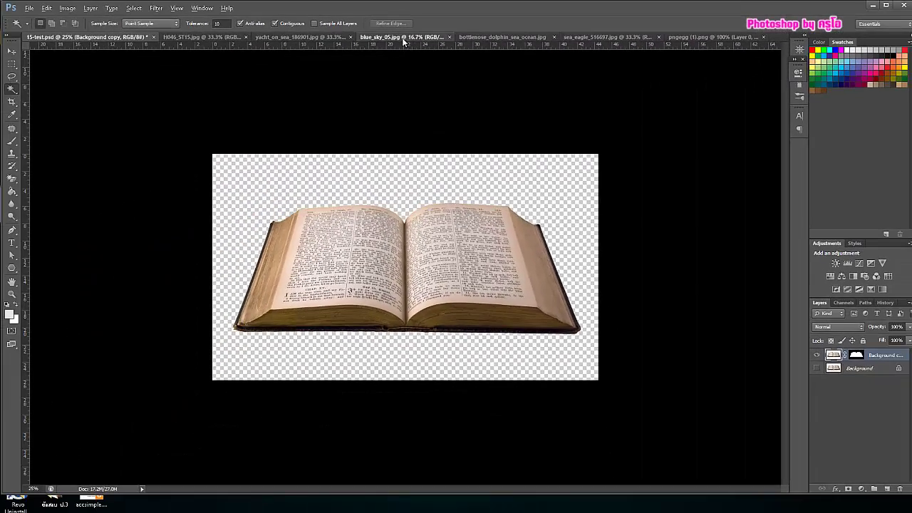
# Marquee-select nearly the whole blue_sky_05.jpg image.
pyautogui.click(404, 39)
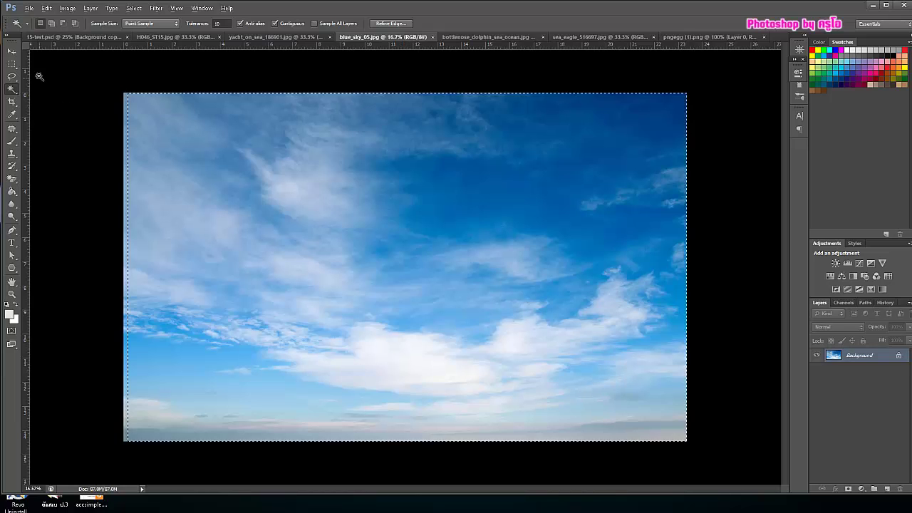
pyautogui.hotkey('ctrl', 'a')
pyautogui.click(12, 64)
pyautogui.moveTo(126, 95); pyautogui.dragTo(678, 434)
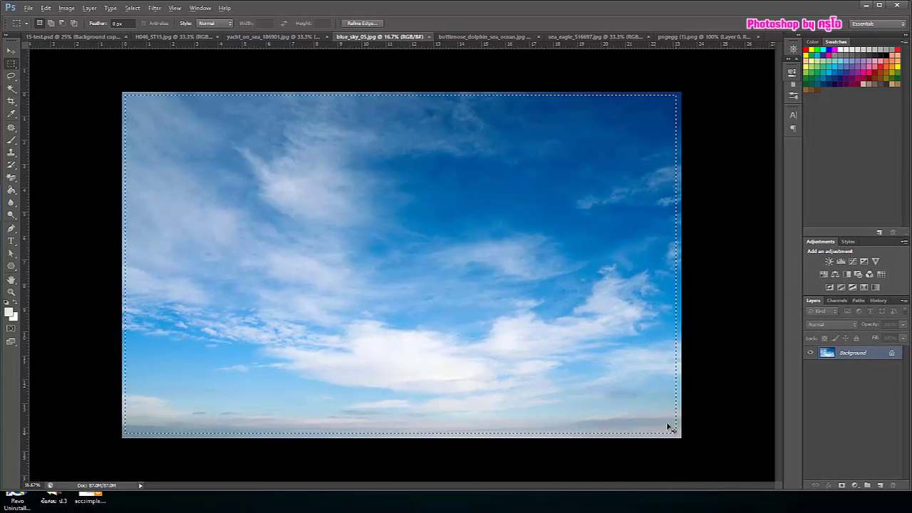
# Paste the sky into 15-test.psd and resize it to cover the canvas.
pyautogui.click(33, 37)
pyautogui.hotkey('ctrl', 'v')
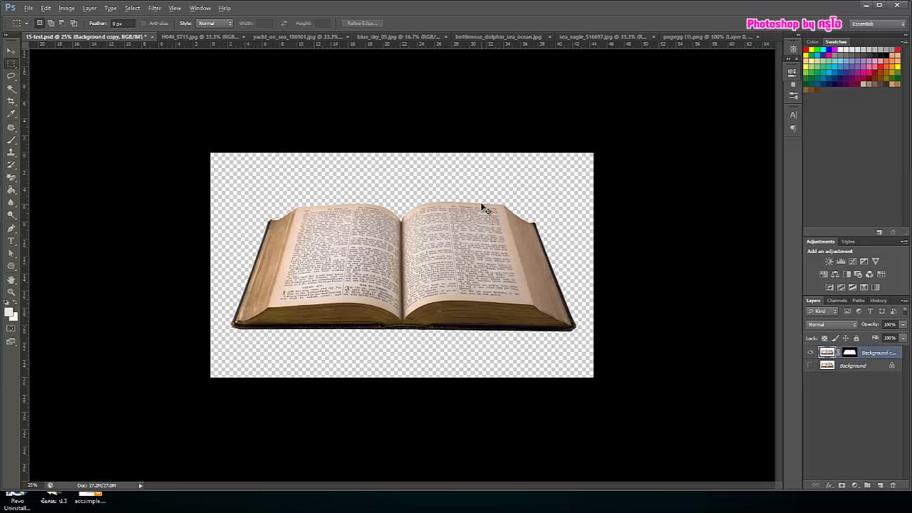
pyautogui.click(11, 52)
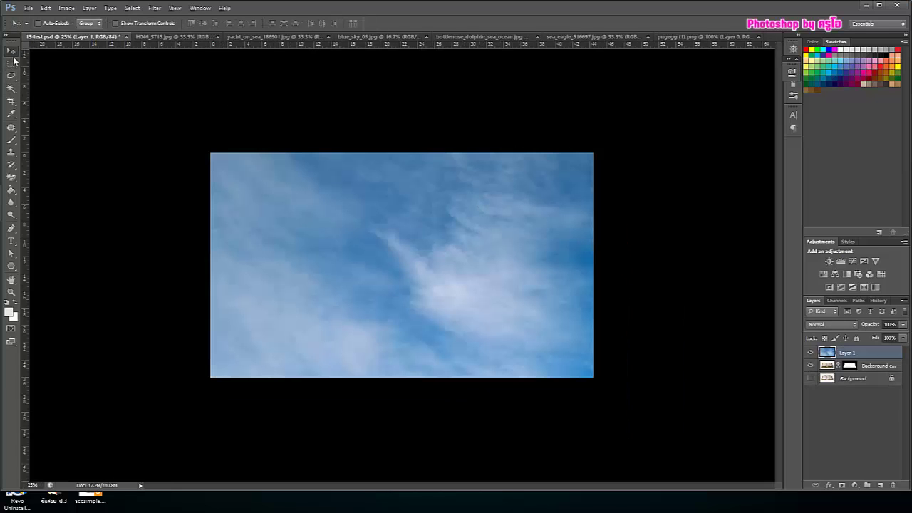
pyautogui.hotkey('ctrl', 't')
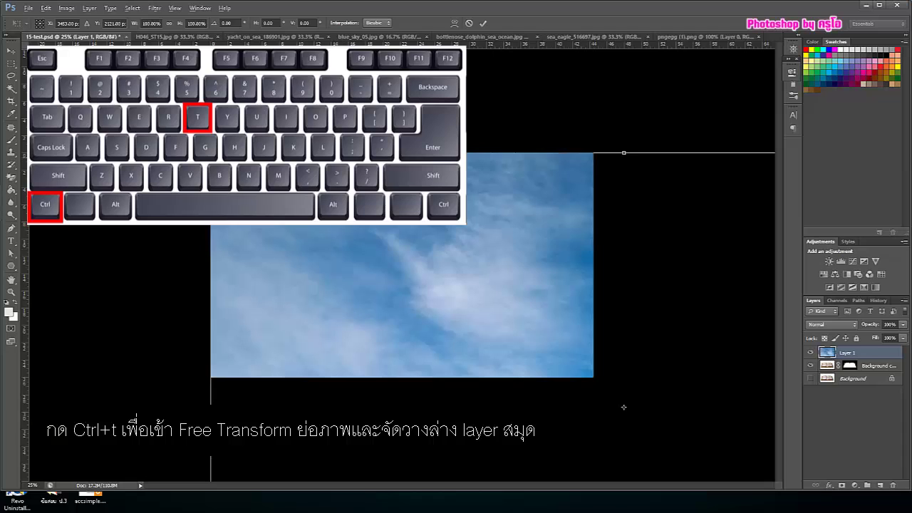
pyautogui.moveTo(211, 152)
pyautogui.mouseDown()
pyautogui.moveTo(360, 256)
pyautogui.moveTo(243, 188)
pyautogui.moveTo(235, 171)
pyautogui.mouseUp()
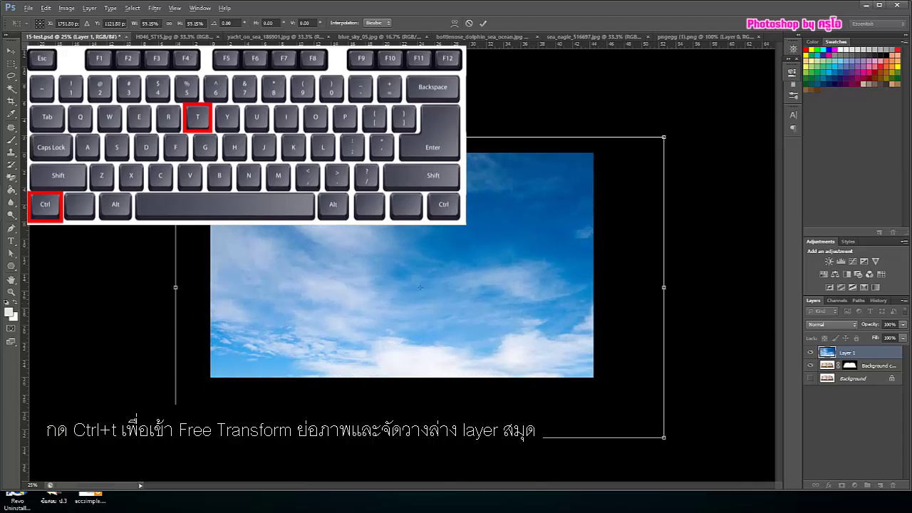
pyautogui.moveTo(176, 136); pyautogui.dragTo(314, 224)
pyautogui.moveTo(509, 316); pyautogui.dragTo(384, 228)
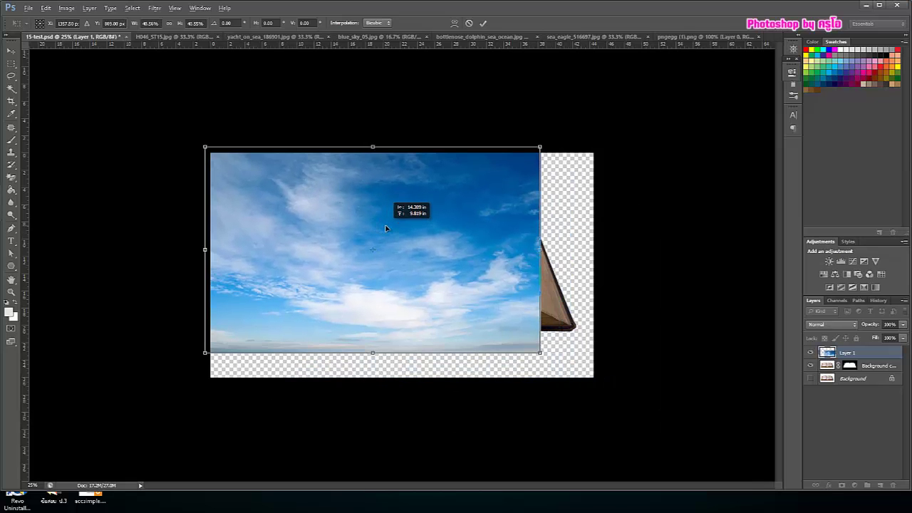
pyautogui.moveTo(540, 352)
pyautogui.mouseDown()
pyautogui.moveTo(584, 368)
pyautogui.moveTo(596, 387)
pyautogui.mouseUp()
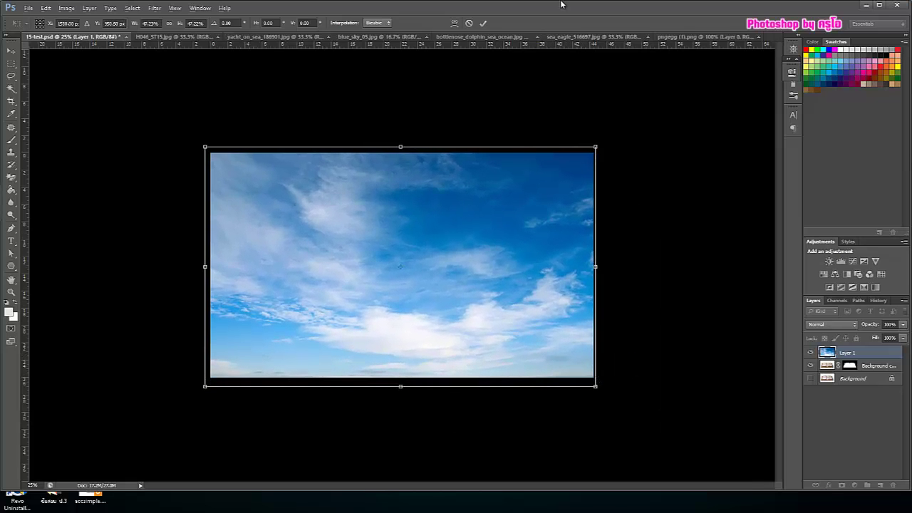
pyautogui.click(481, 26)
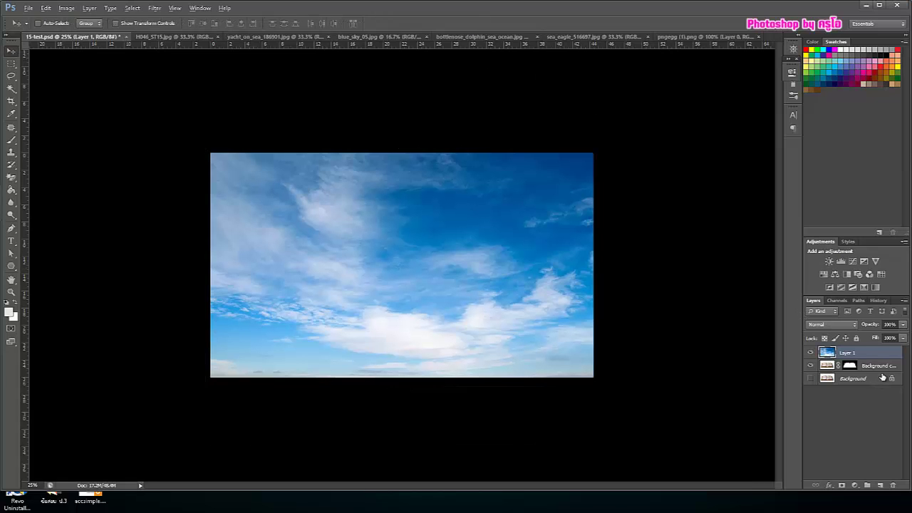
# Move the sky layer beneath the book, shift it upward, and bring up the dolphin photo.
pyautogui.moveTo(883, 357); pyautogui.dragTo(883, 372)
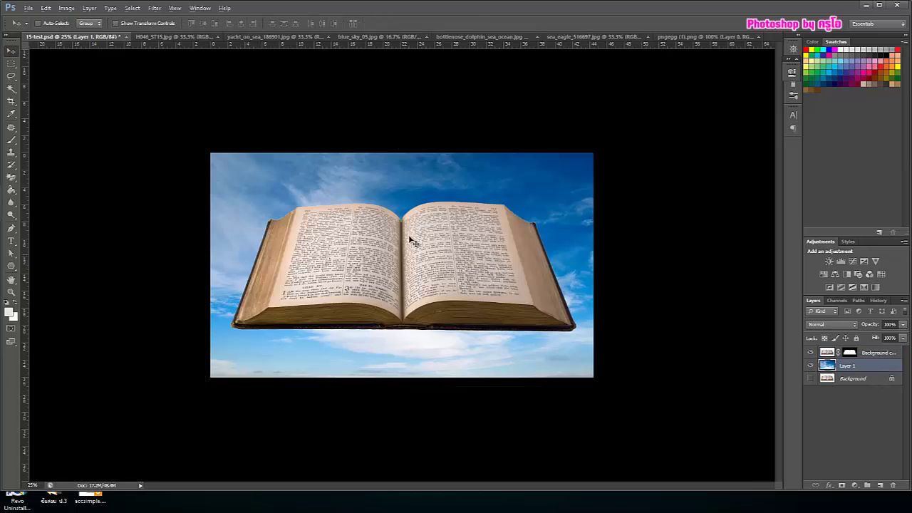
pyautogui.moveTo(410, 198); pyautogui.dragTo(417, 106)
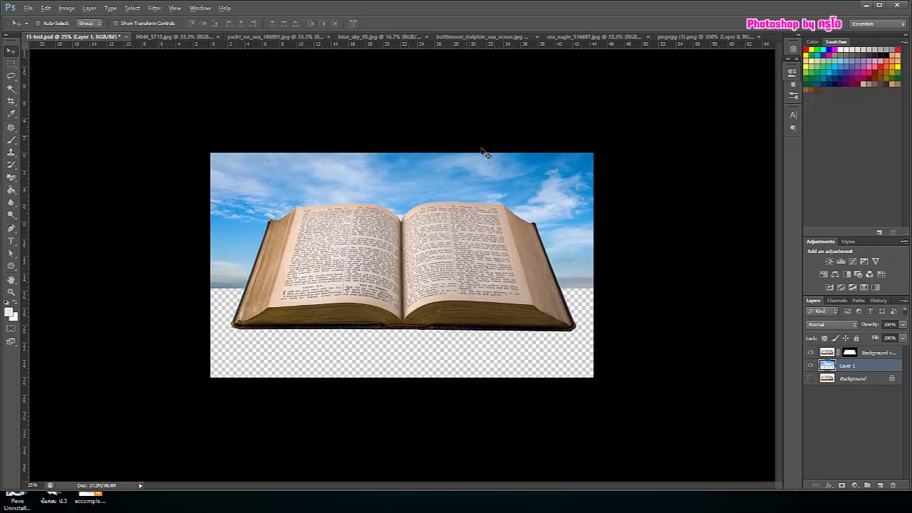
pyautogui.moveTo(512, 172); pyautogui.dragTo(578, 178)
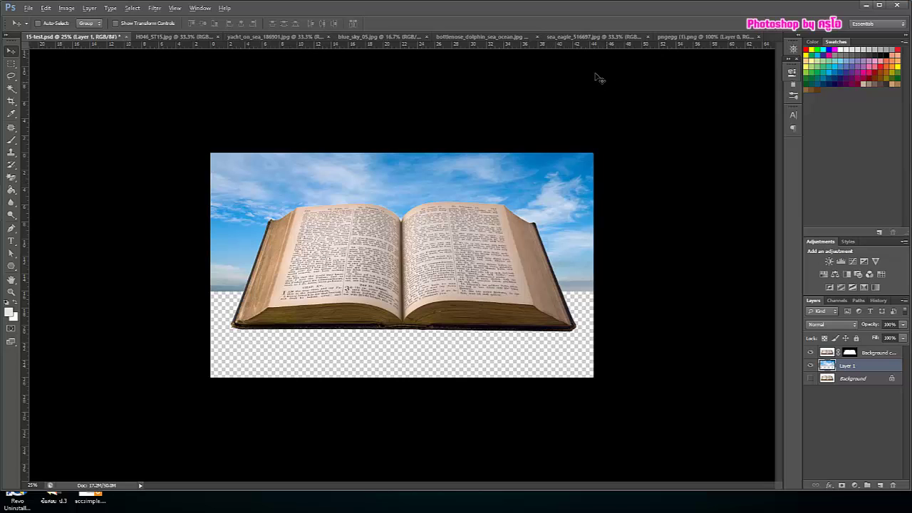
pyautogui.click(471, 36)
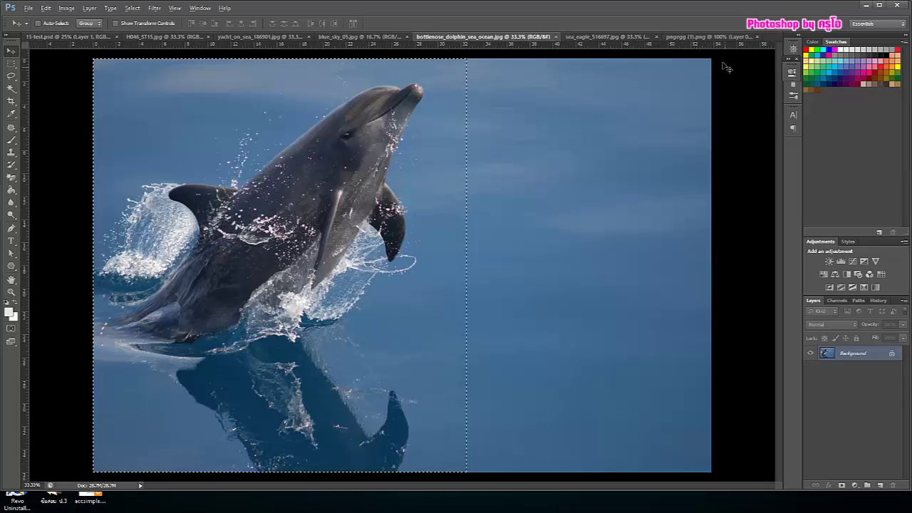
# Paste a wide central block of the wood texture into 15-test.psd as a new layer.
pyautogui.click(251, 37)
pyautogui.click(139, 38)
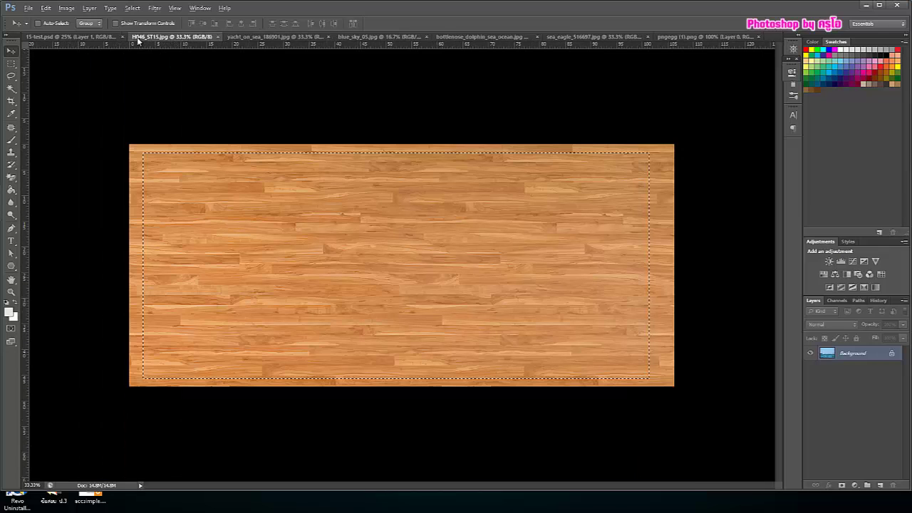
pyautogui.click(11, 63)
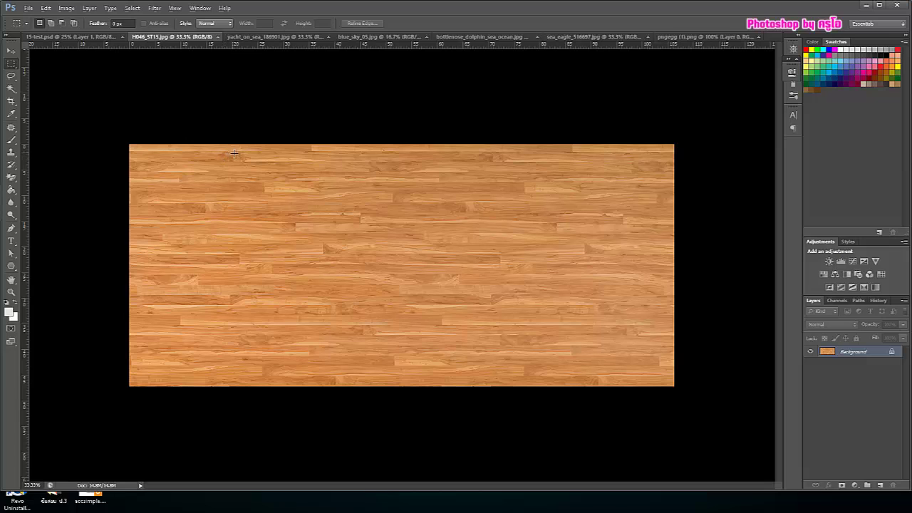
pyautogui.moveTo(233, 153); pyautogui.dragTo(575, 382)
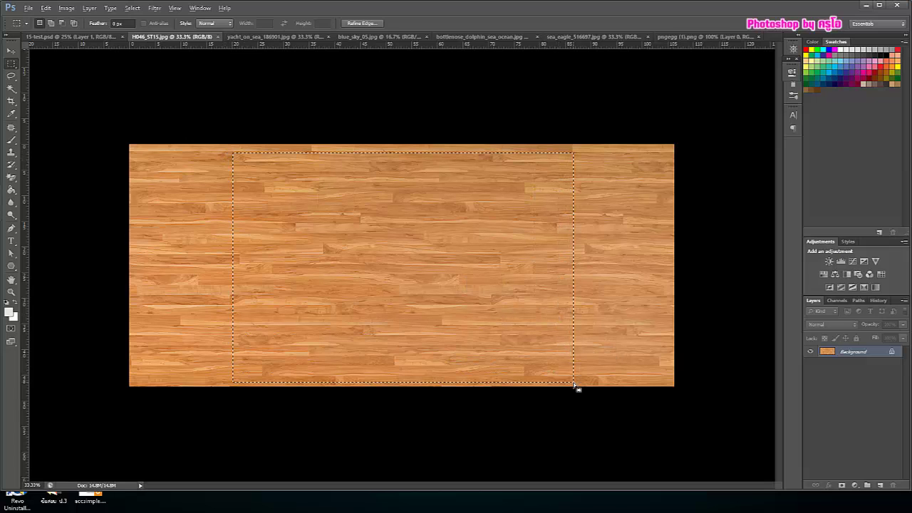
pyautogui.click(52, 39)
pyautogui.hotkey('ctrl', 'v')
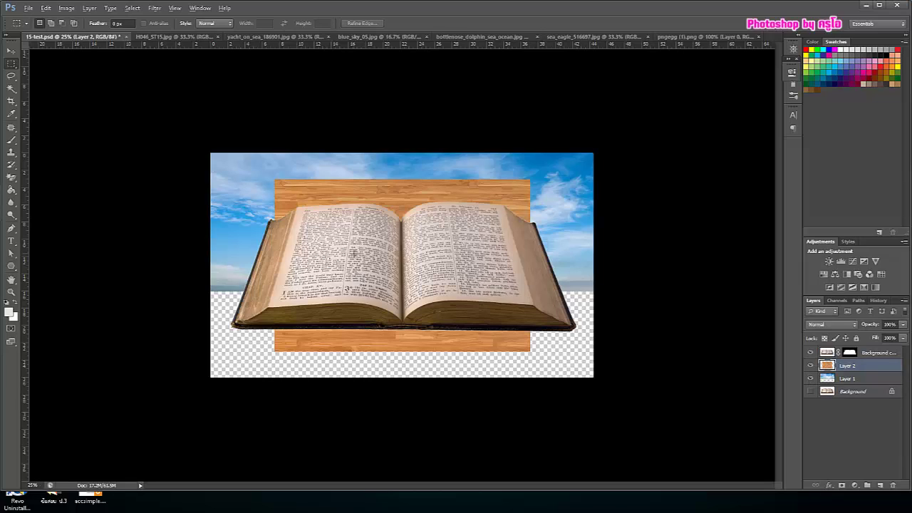
pyautogui.hotkey('ctrl', 't')
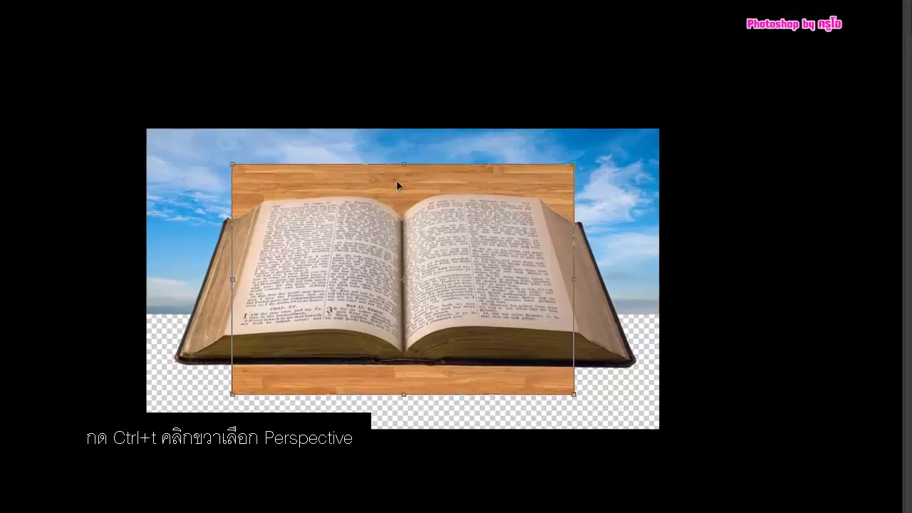
# Apply a Perspective transform that widens the wood's bottom edge, then move it lower.
pyautogui.rightClick(398, 193)
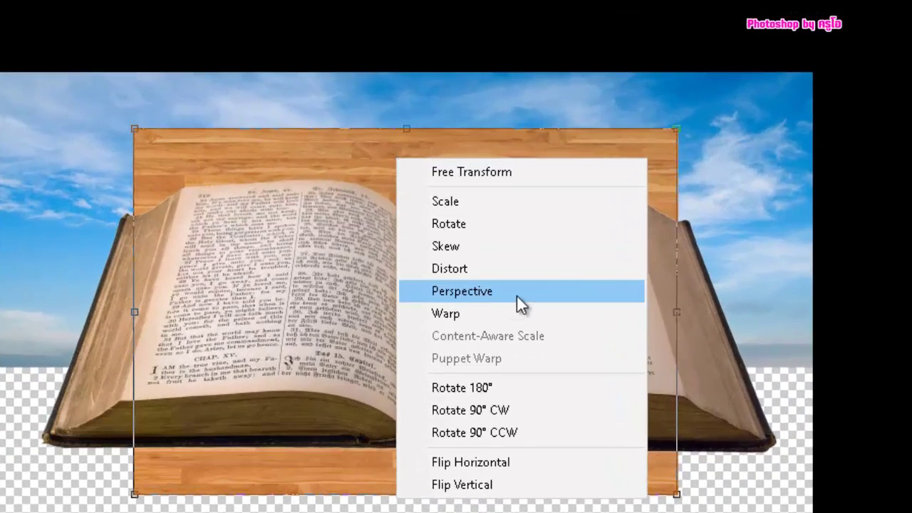
pyautogui.click(517, 296)
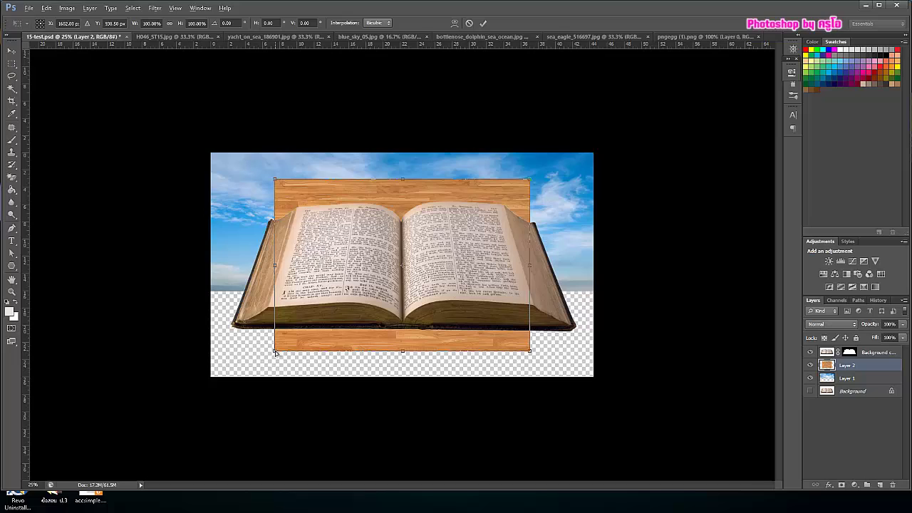
pyautogui.moveTo(273, 351); pyautogui.dragTo(204, 351)
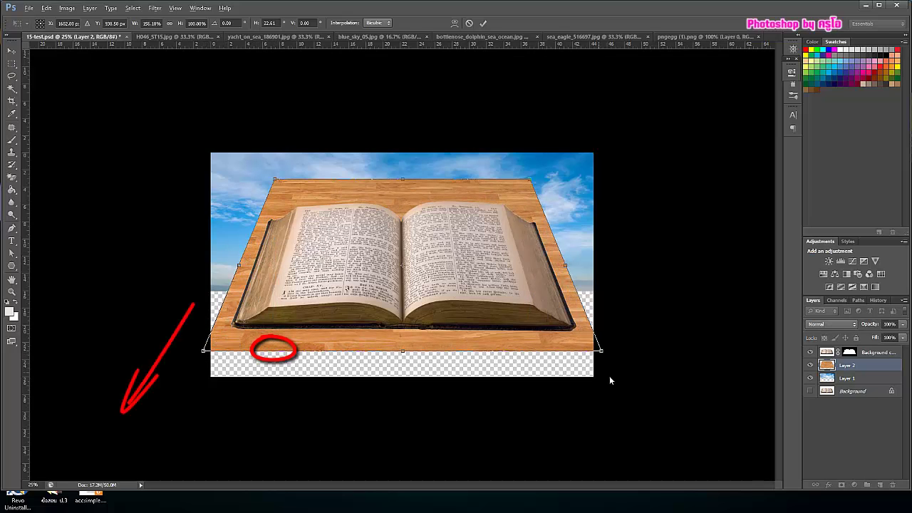
pyautogui.moveTo(479, 349); pyautogui.dragTo(459, 414)
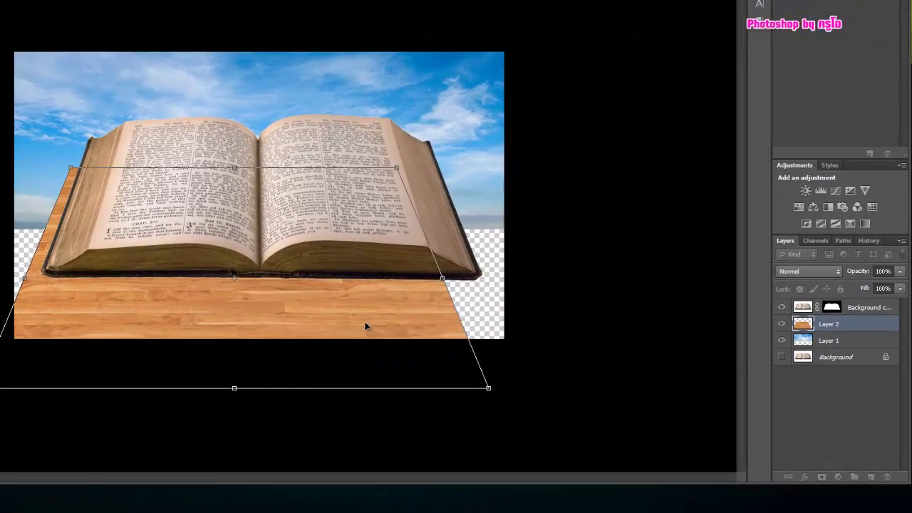
# Scale the wood tabletop to span the full image width and commit the transform.
pyautogui.rightClick(485, 364)
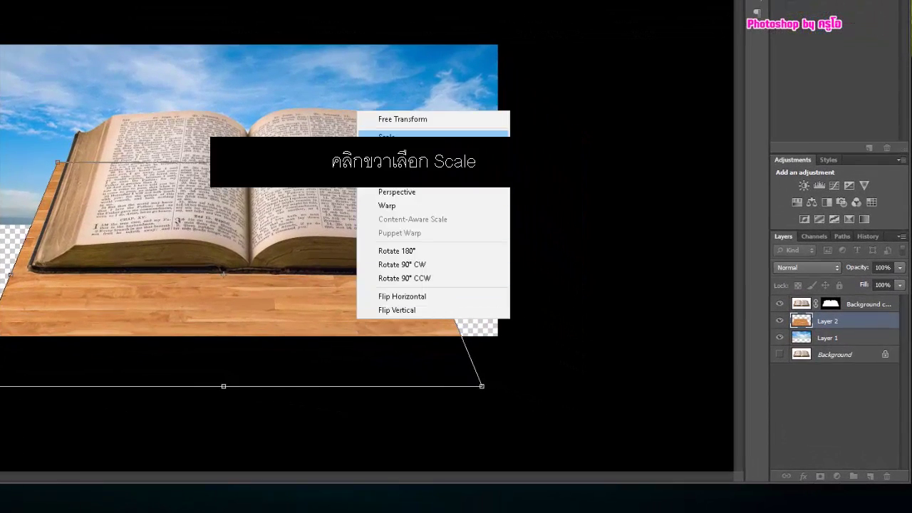
pyautogui.click(389, 136)
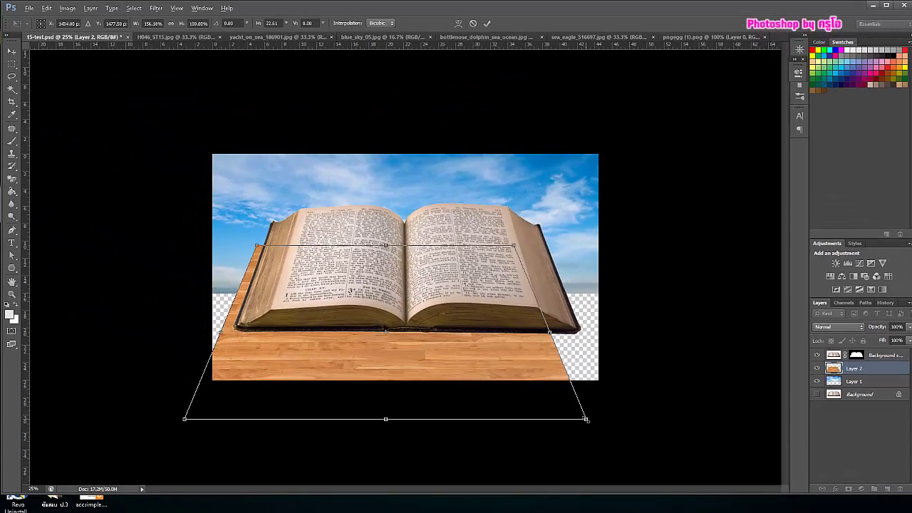
pyautogui.moveTo(586, 419)
pyautogui.mouseDown()
pyautogui.moveTo(688, 493)
pyautogui.moveTo(722, 495)
pyautogui.mouseUp()
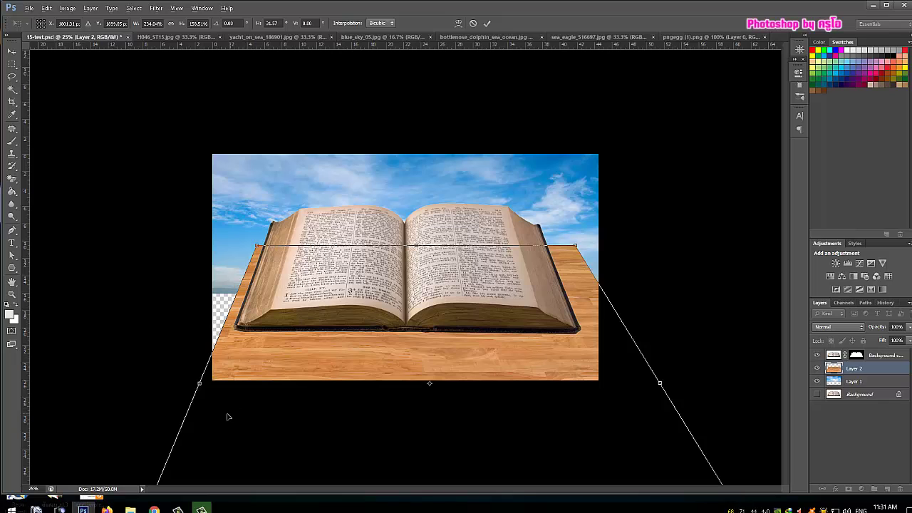
pyautogui.moveTo(196, 406); pyautogui.dragTo(171, 401)
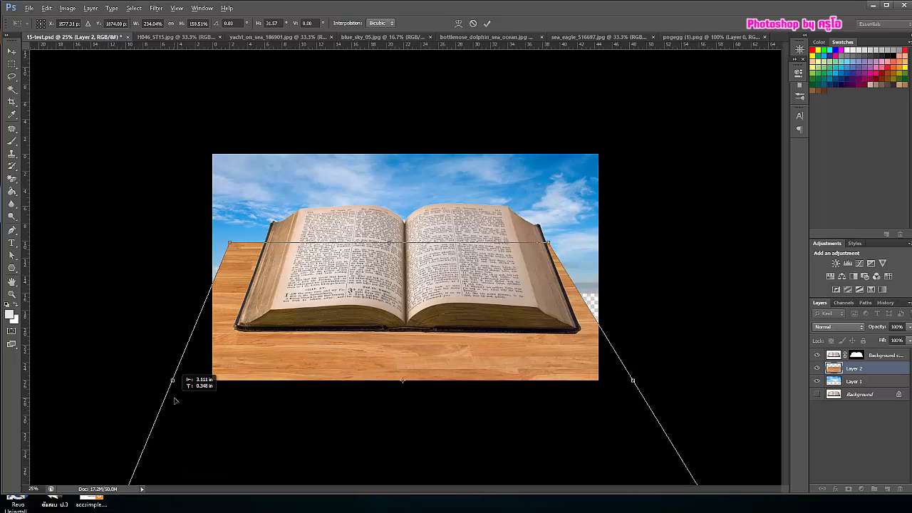
pyautogui.moveTo(634, 404); pyautogui.dragTo(646, 432)
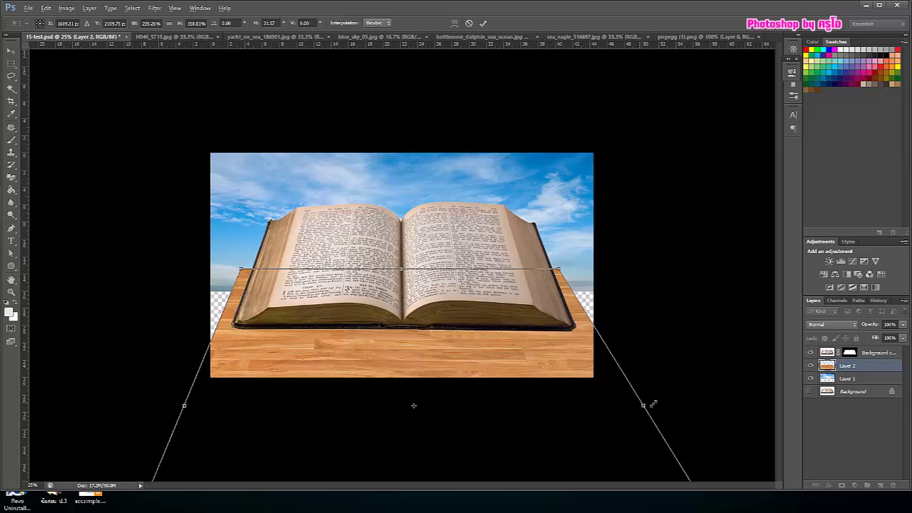
pyautogui.moveTo(640, 404); pyautogui.dragTo(677, 406)
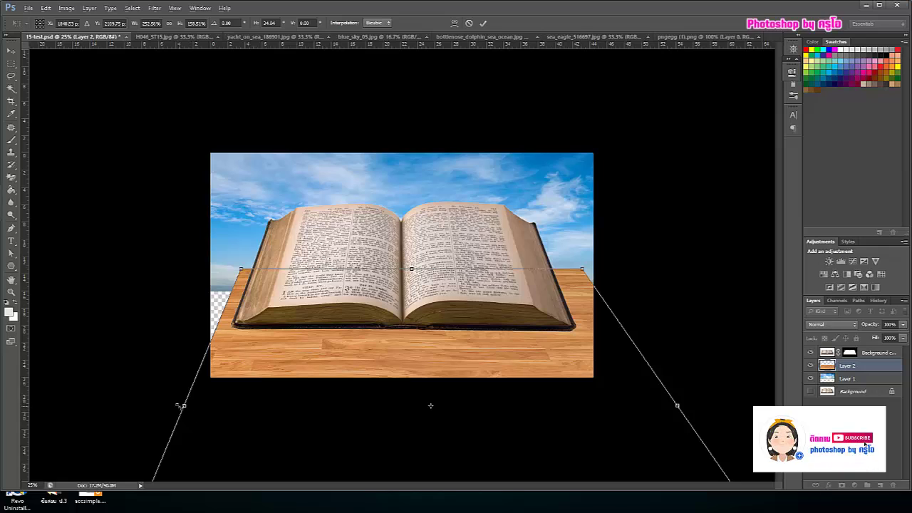
pyautogui.moveTo(184, 406); pyautogui.dragTo(134, 405)
pyautogui.moveTo(677, 404); pyautogui.dragTo(699, 404)
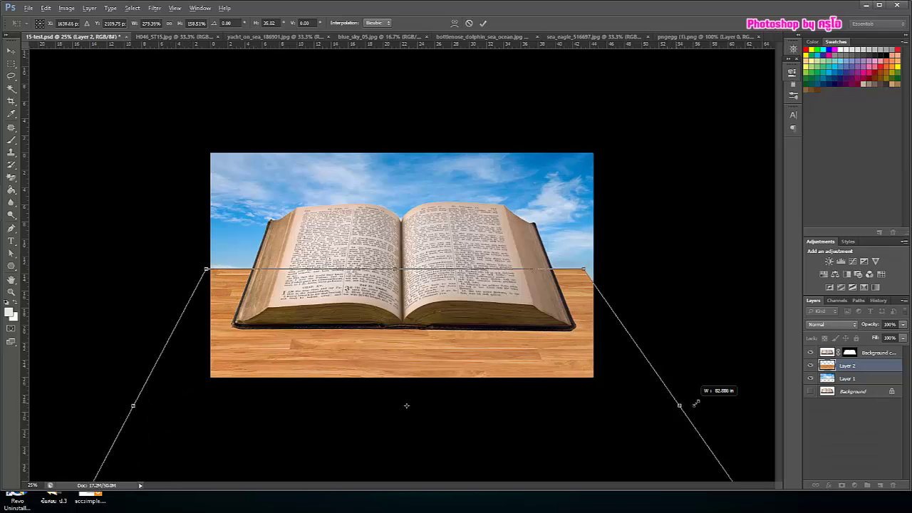
pyautogui.moveTo(455, 347); pyautogui.dragTo(456, 343)
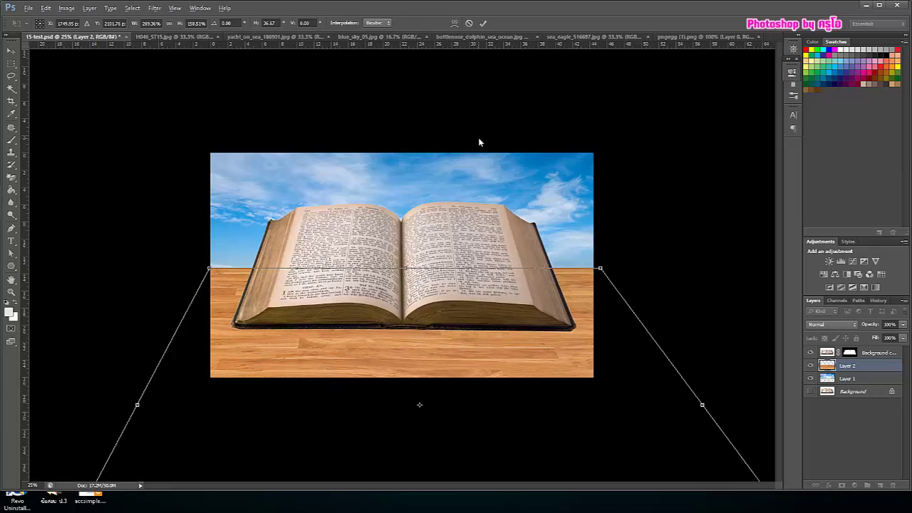
pyautogui.click(484, 25)
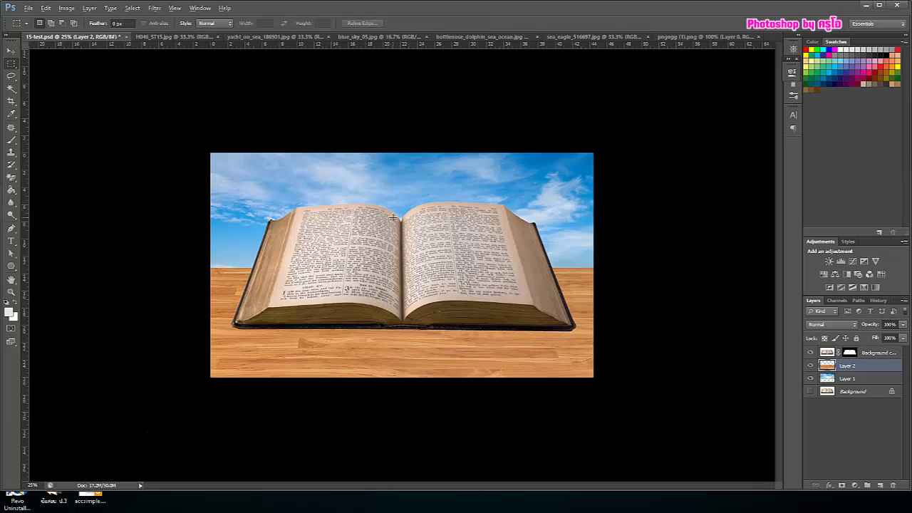
# Move the Background copy book layer down onto the tabletop.
pyautogui.click(11, 52)
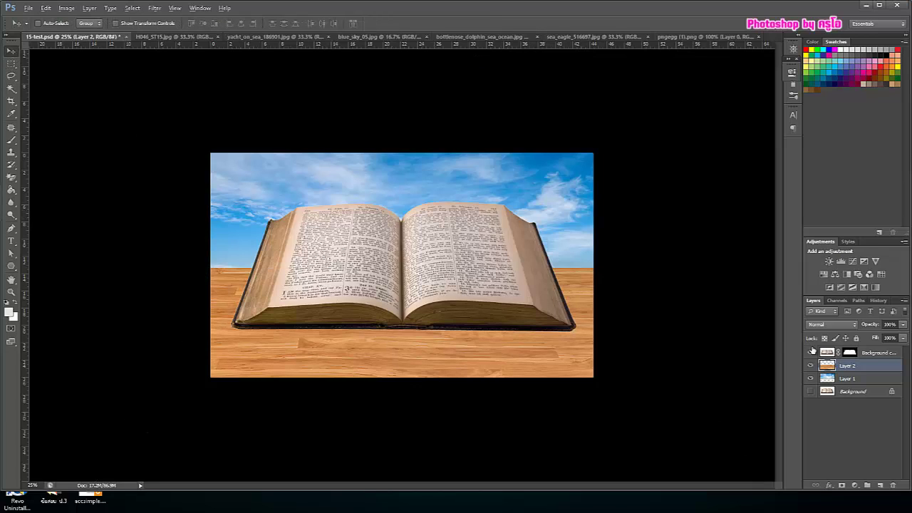
pyautogui.click(881, 356)
pyautogui.moveTo(405, 265); pyautogui.dragTo(401, 300)
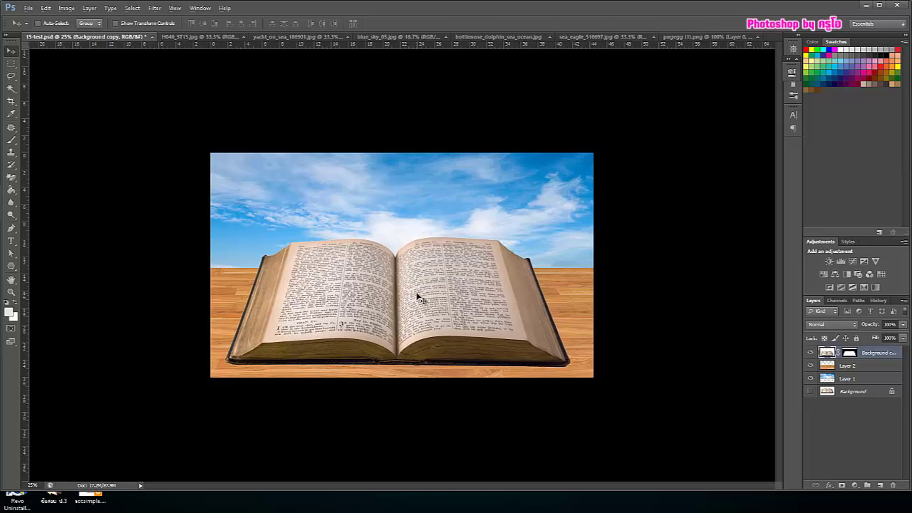
# Scale the book down to about 90% and shift it up and right.
pyautogui.hotkey('ctrl', 't')
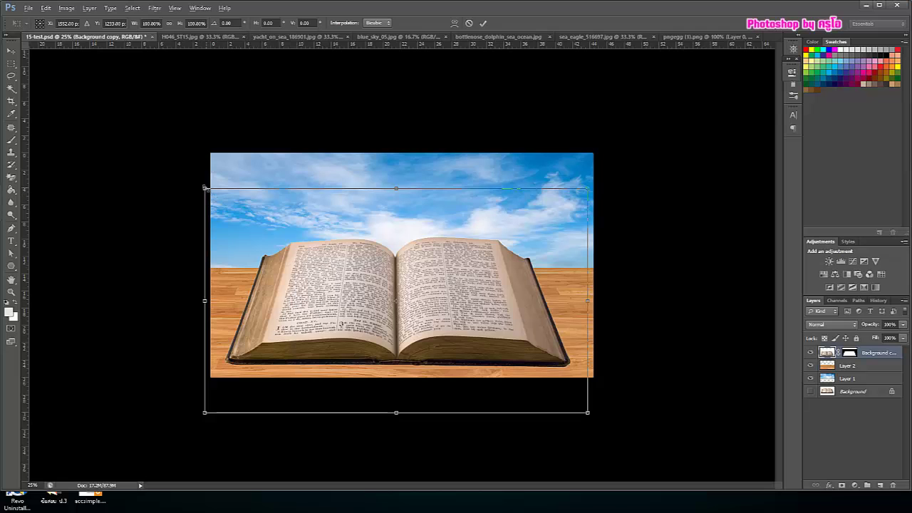
pyautogui.moveTo(206, 189); pyautogui.dragTo(226, 201)
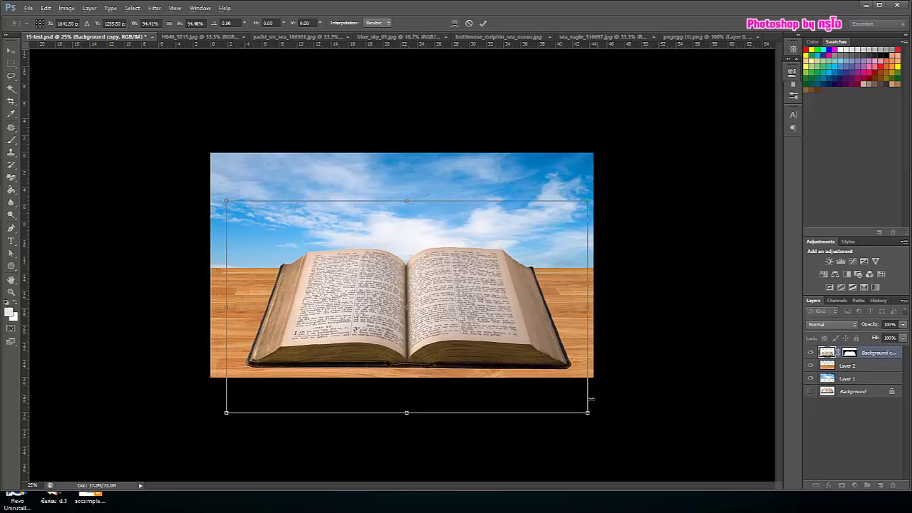
pyautogui.moveTo(585, 410); pyautogui.dragTo(572, 404)
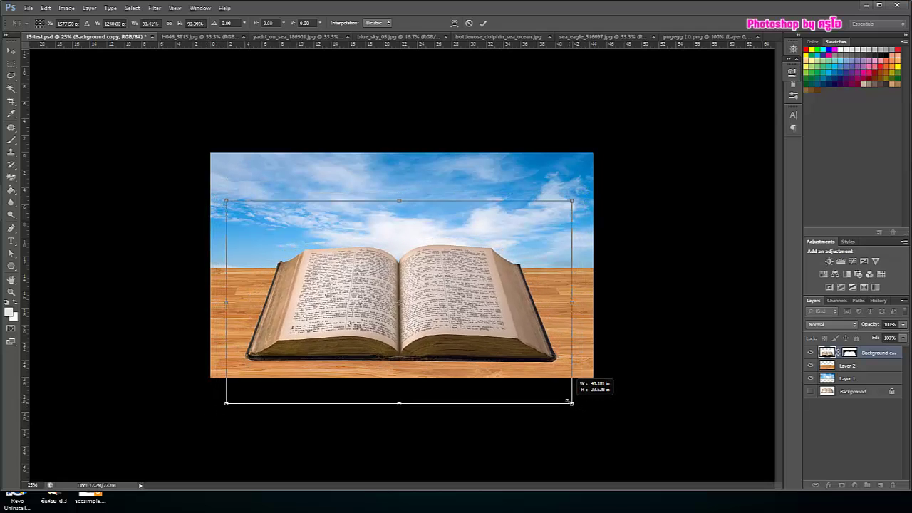
pyautogui.press('Return')
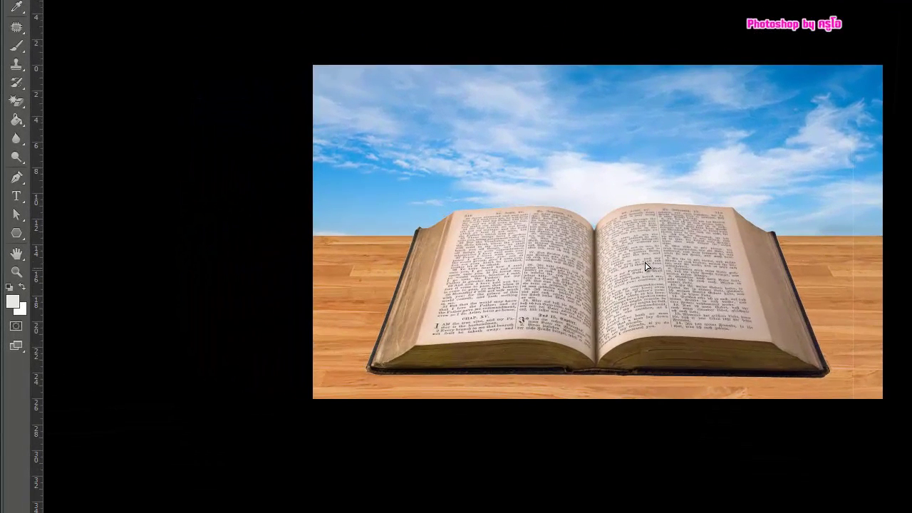
pyautogui.moveTo(637, 272); pyautogui.dragTo(645, 263)
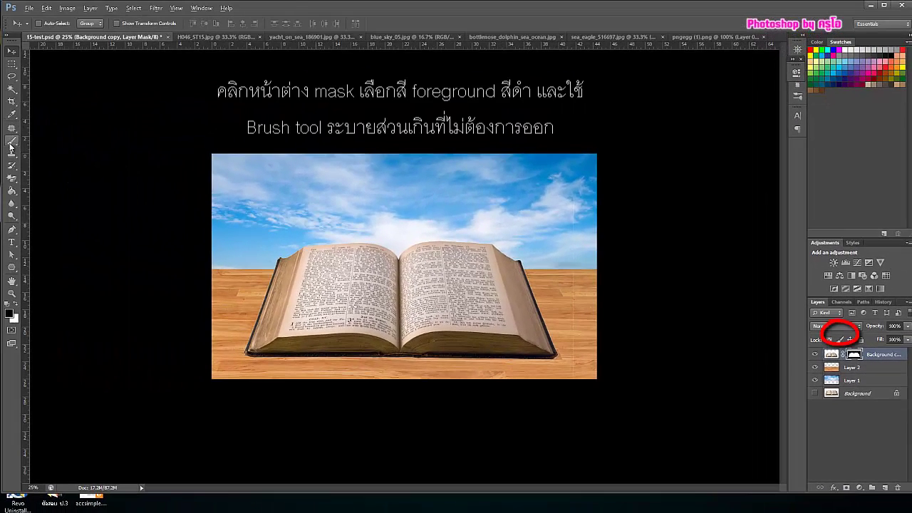
# Use a 25%-opacity black brush on the book's mask, then nudge the book down-right.
pyautogui.click(12, 141)
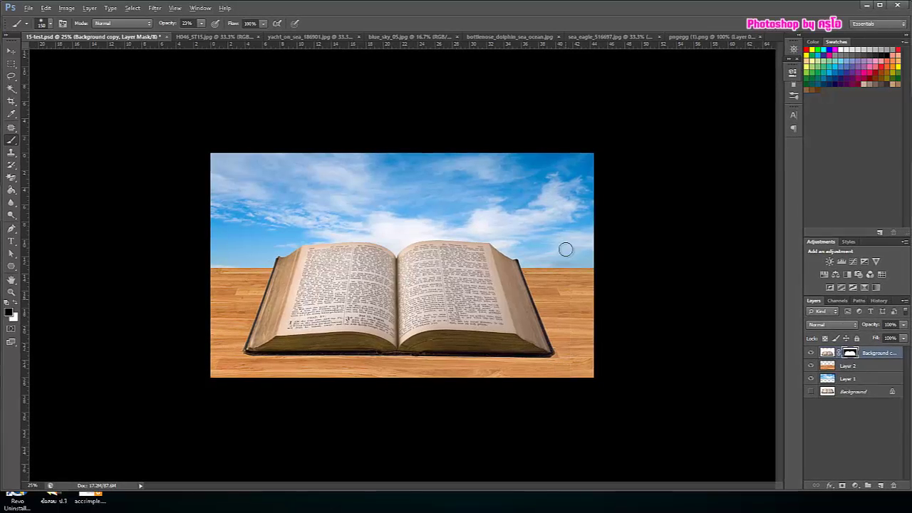
pyautogui.click(201, 22)
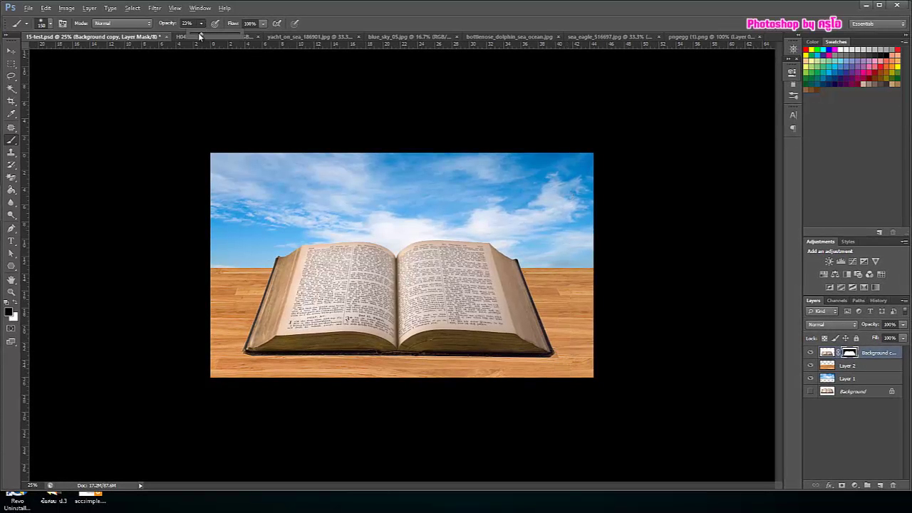
pyautogui.click(563, 168)
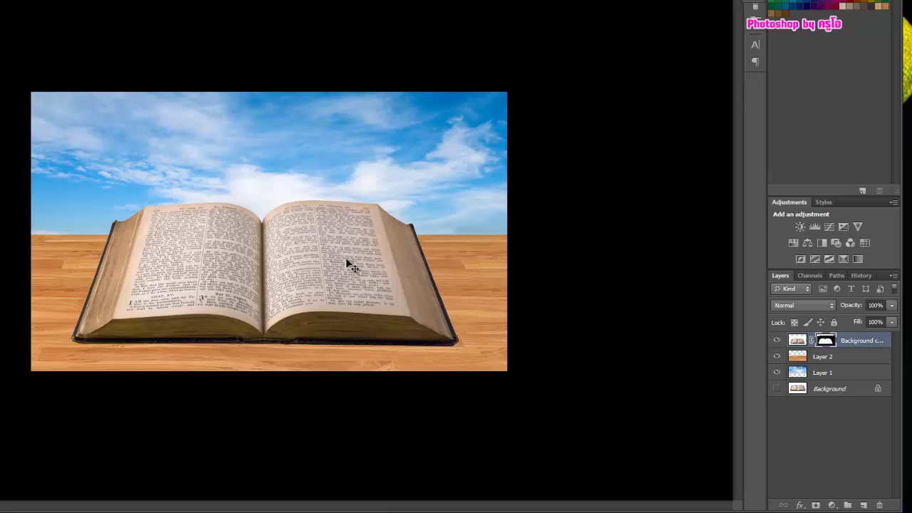
pyautogui.moveTo(349, 264); pyautogui.dragTo(351, 270)
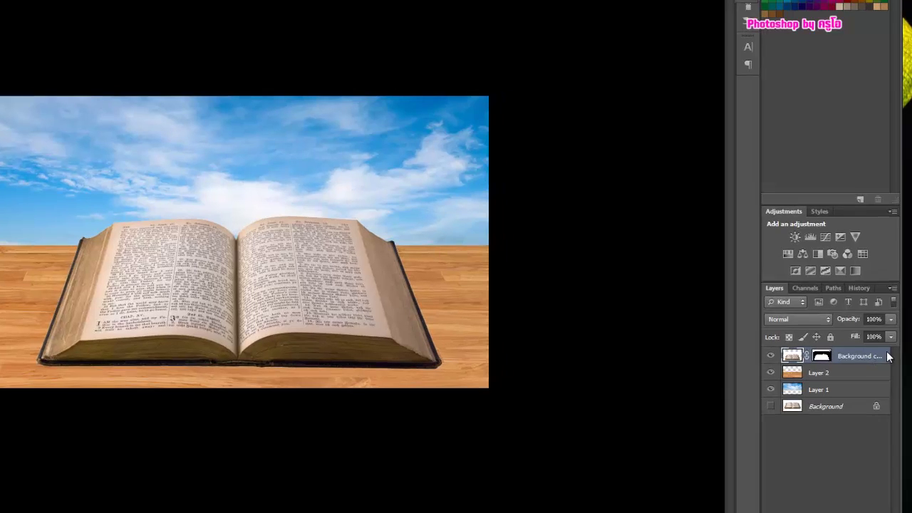
# Add a Multiply drop shadow: 75% opacity, 51° angle, distance 17, spread 14, size 54.
pyautogui.doubleClick(889, 341)
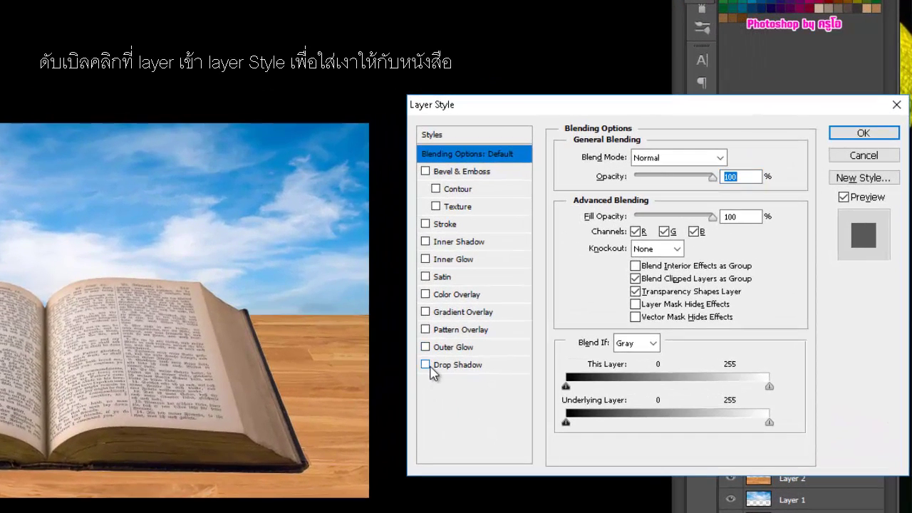
pyautogui.click(477, 368)
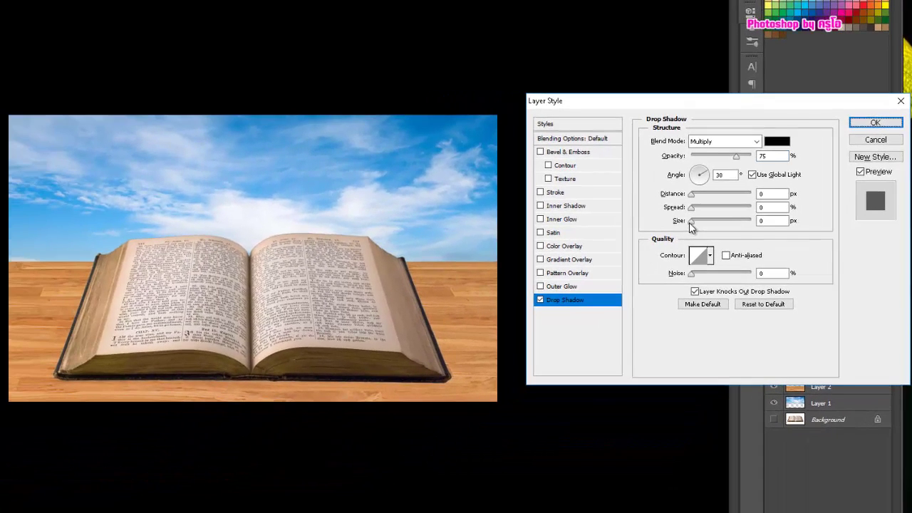
pyautogui.moveTo(691, 221)
pyautogui.mouseDown()
pyautogui.moveTo(703, 225)
pyautogui.moveTo(701, 214)
pyautogui.mouseUp()
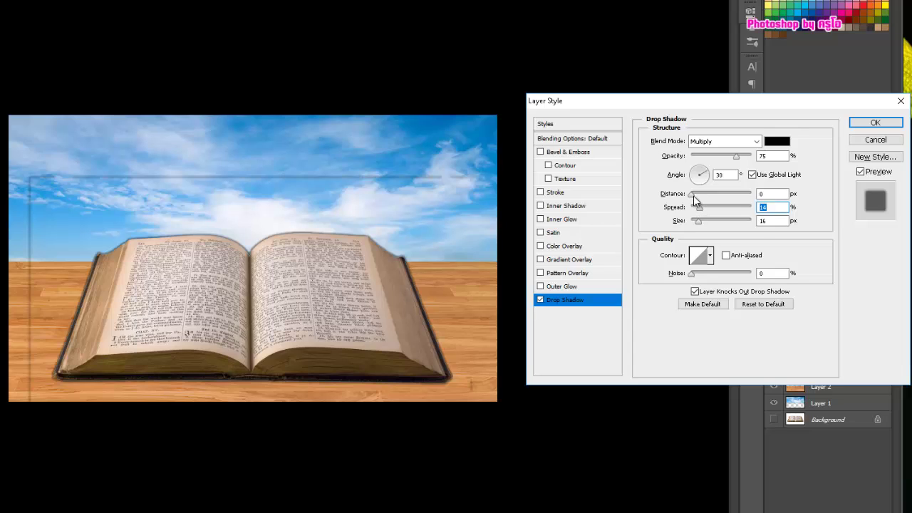
pyautogui.moveTo(694, 200)
pyautogui.mouseDown()
pyautogui.moveTo(705, 199)
pyautogui.moveTo(707, 221)
pyautogui.mouseUp()
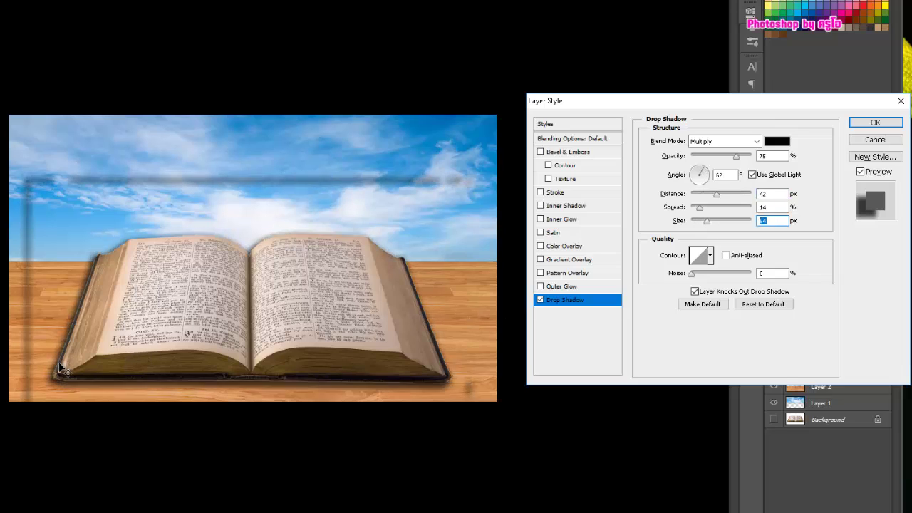
pyautogui.moveTo(61, 362); pyautogui.dragTo(64, 363)
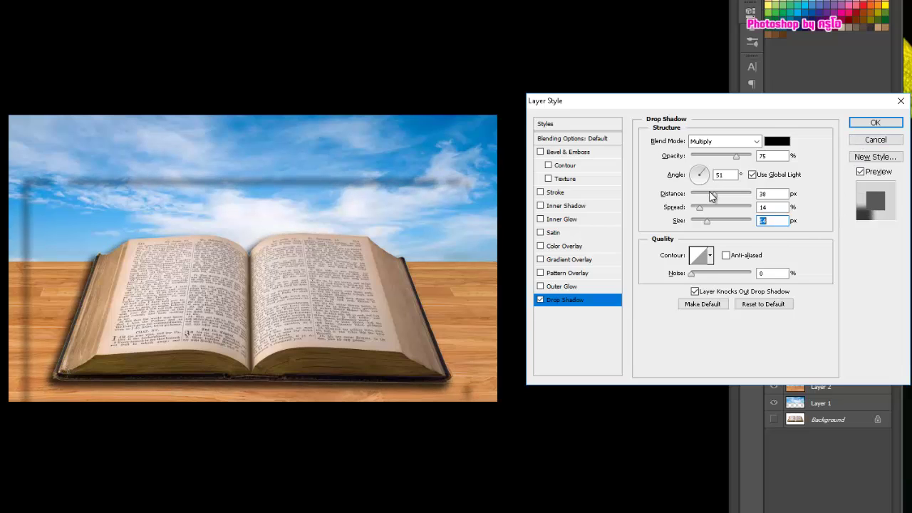
pyautogui.moveTo(714, 194); pyautogui.dragTo(700, 201)
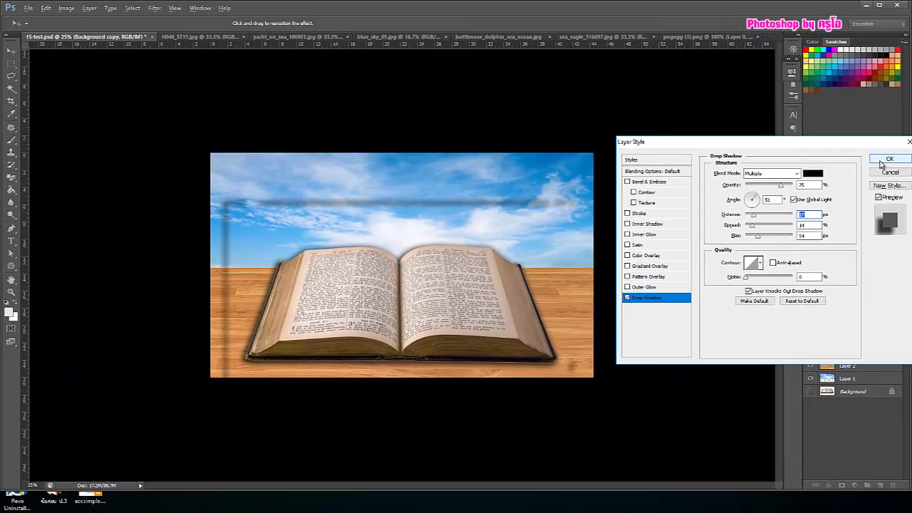
pyautogui.click(888, 156)
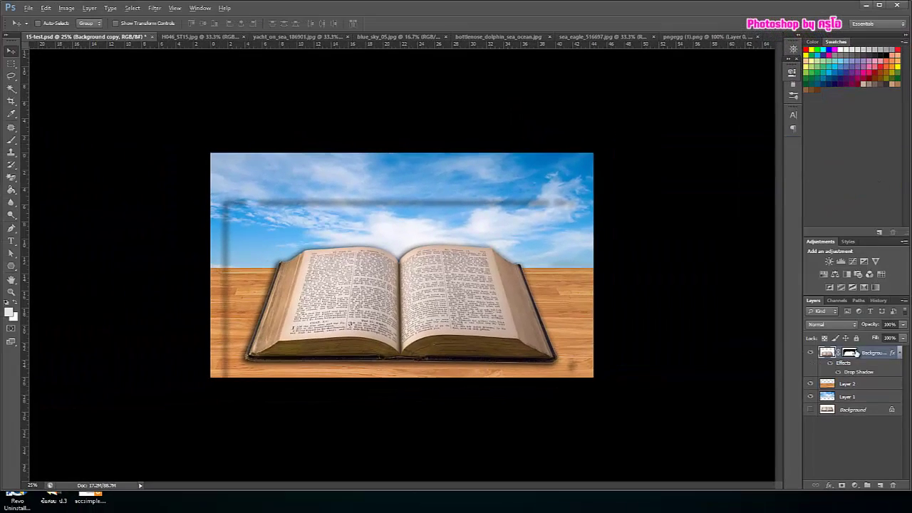
# Brush black on the book's mask over the left-edge and sky ghost strips, undoing a stray stroke.
pyautogui.press('x')
pyautogui.click(10, 141)
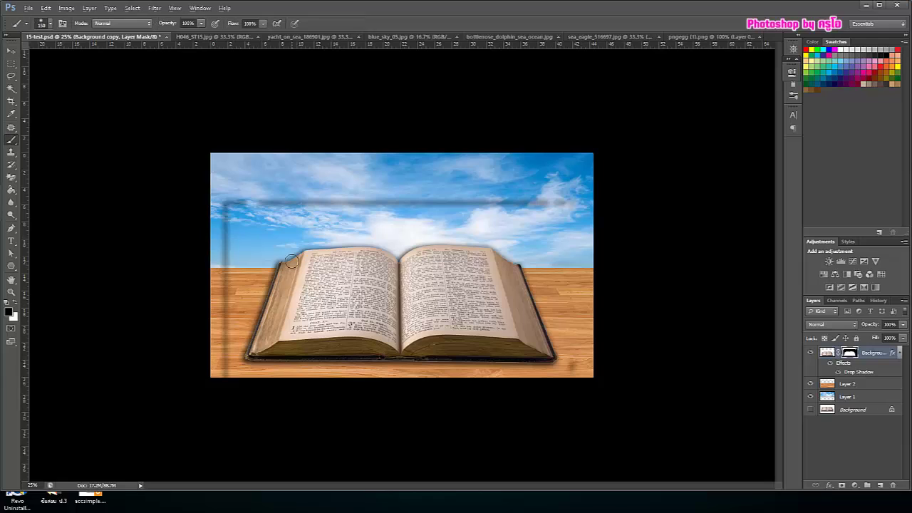
pyautogui.moveTo(225, 202)
pyautogui.mouseDown()
pyautogui.moveTo(219, 367)
pyautogui.moveTo(223, 361)
pyautogui.mouseUp()
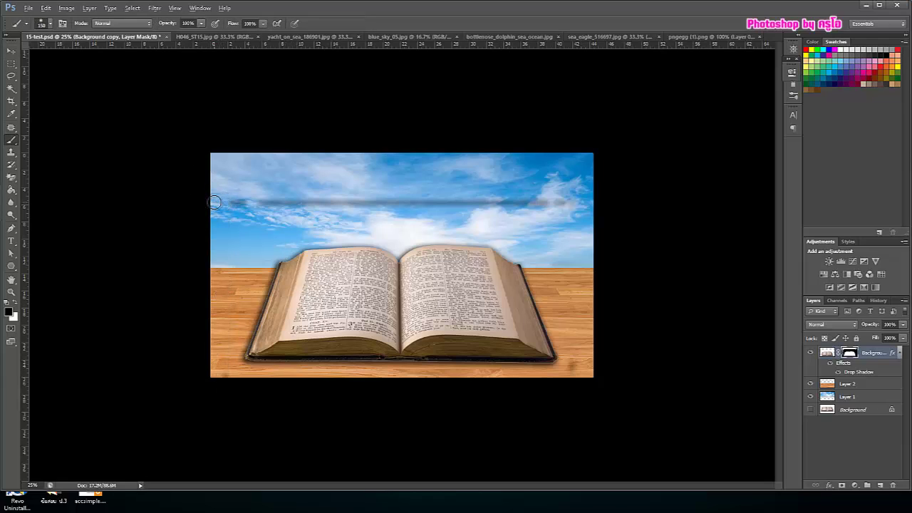
pyautogui.moveTo(214, 203); pyautogui.dragTo(601, 204)
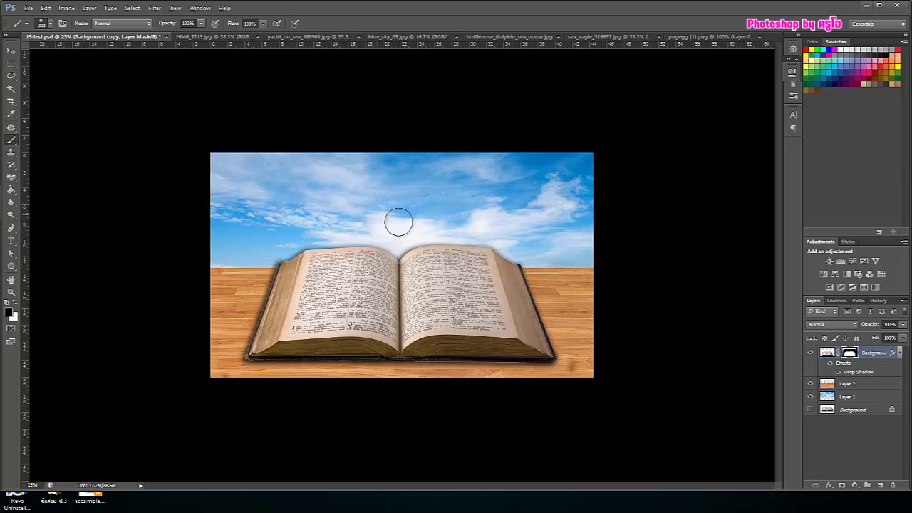
pyautogui.moveTo(499, 238); pyautogui.dragTo(404, 240)
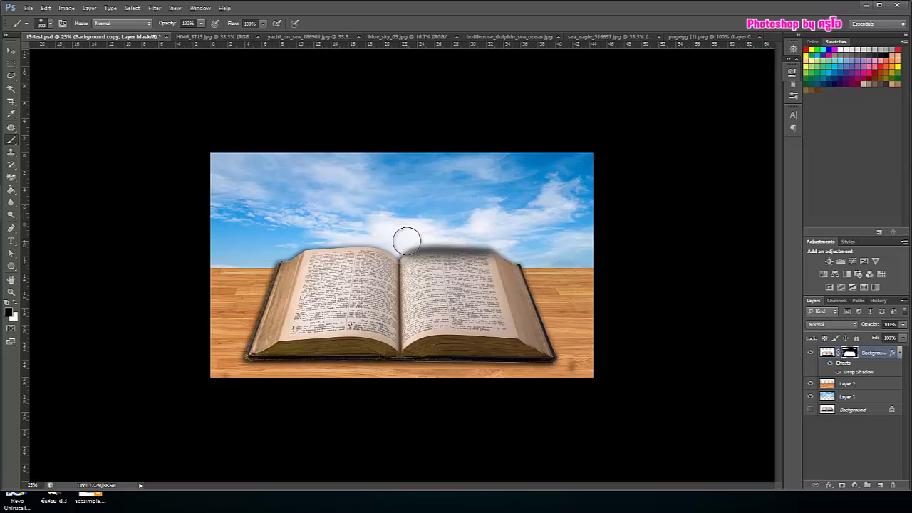
pyautogui.hotkey('ctrl', 'alt', 'z')
pyautogui.hotkey('ctrl', 'alt', 'z')
pyautogui.hotkey('ctrl', 'alt', 'z')
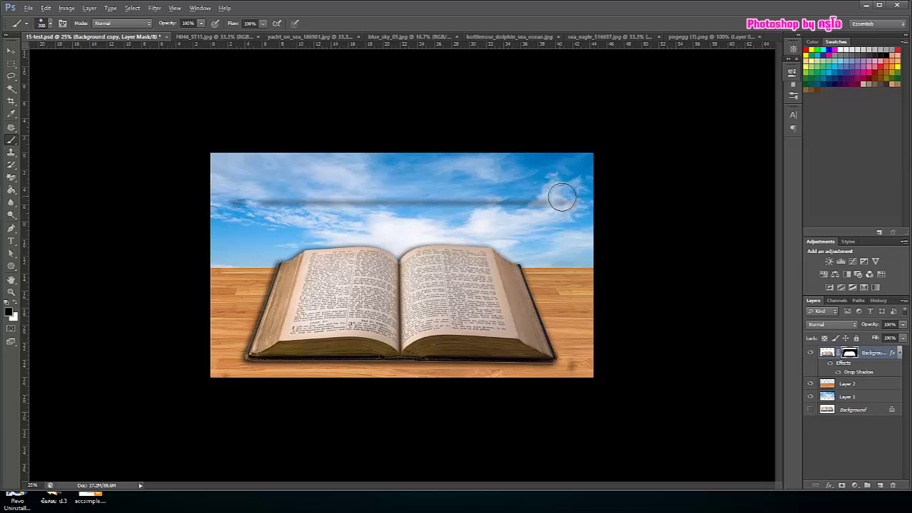
pyautogui.hotkey('ctrl', 'shift', 'z')
pyautogui.moveTo(358, 196); pyautogui.dragTo(229, 205)
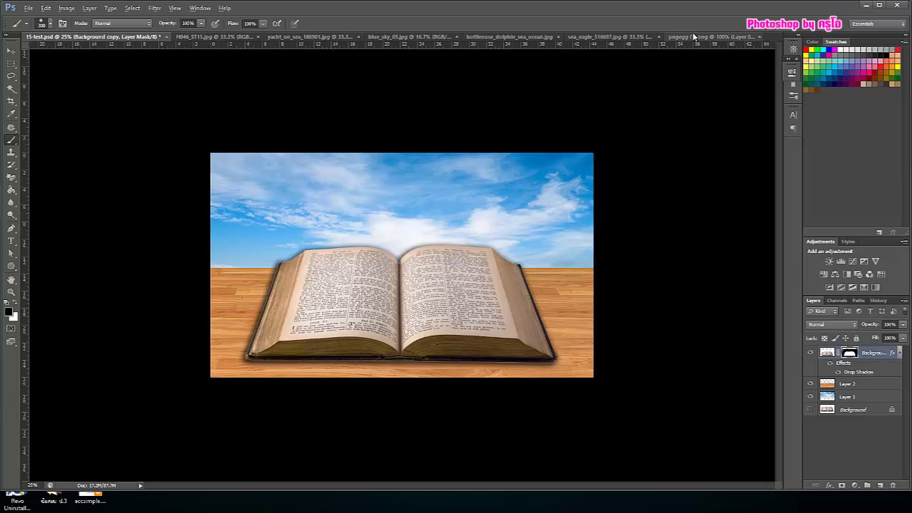
# Select a rectangle of sea from the yacht photo and paste it into 15-test.psd as Layer 3.
pyautogui.click(278, 37)
pyautogui.click(10, 63)
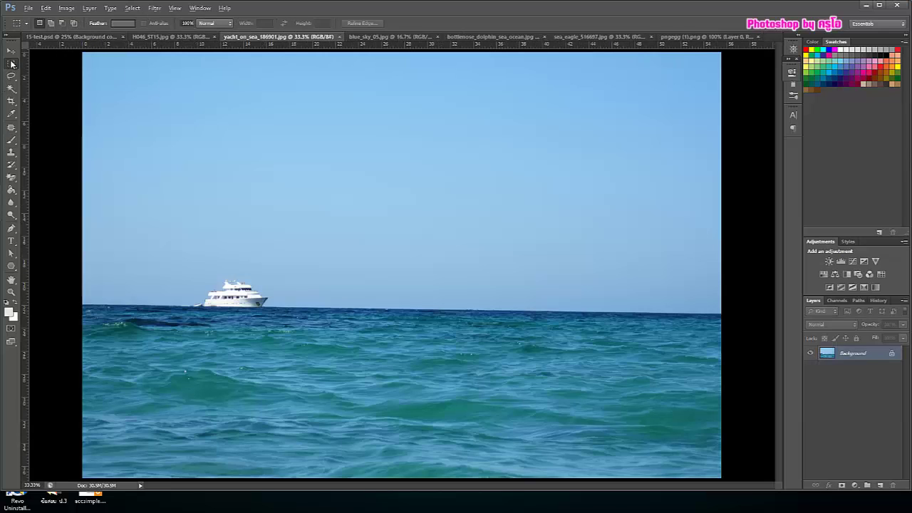
pyautogui.moveTo(112, 328); pyautogui.dragTo(488, 449)
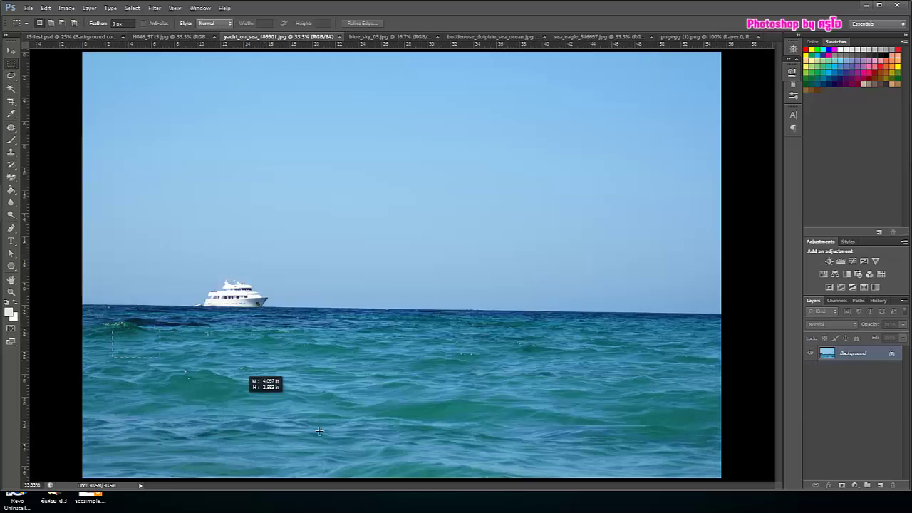
pyautogui.click(220, 359)
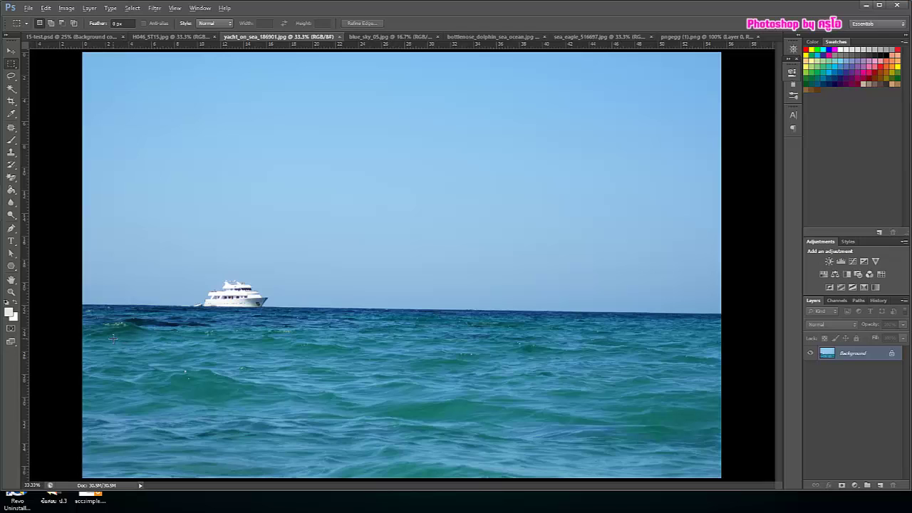
pyautogui.moveTo(109, 334); pyautogui.dragTo(489, 478)
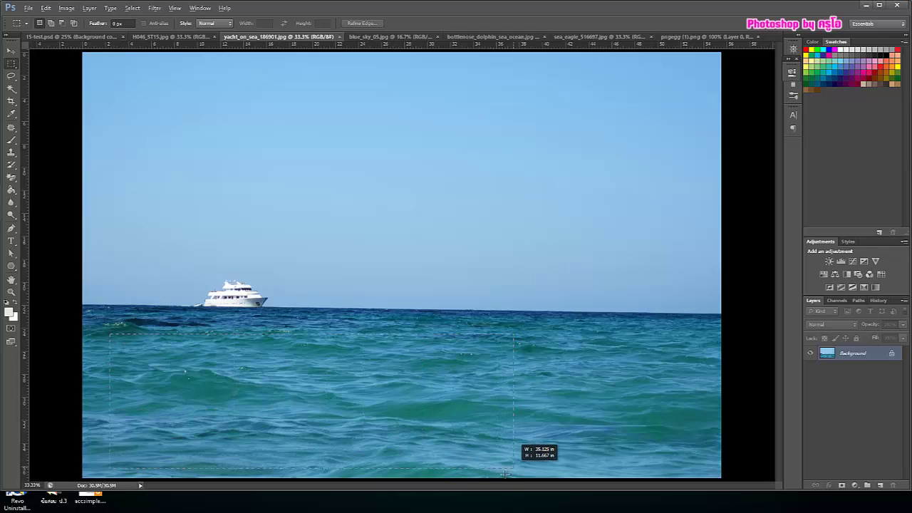
pyautogui.moveTo(489, 478); pyautogui.dragTo(487, 474)
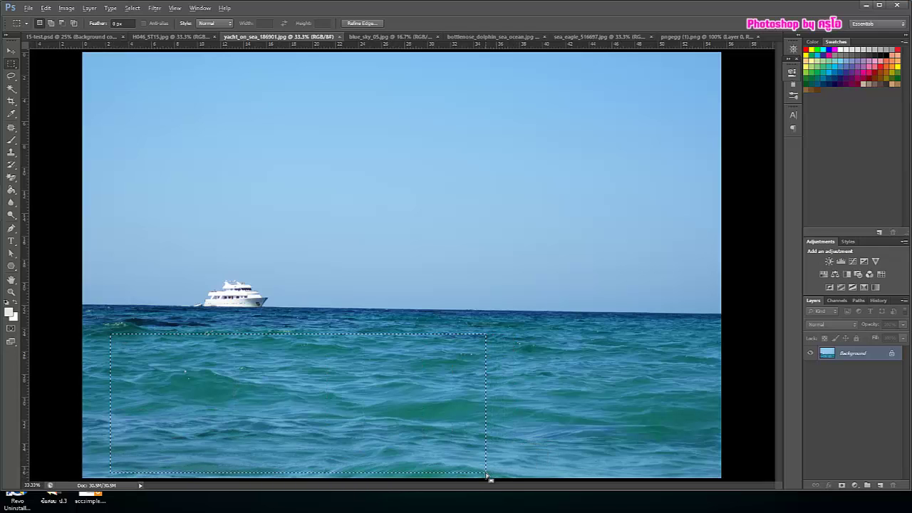
pyautogui.click(61, 39)
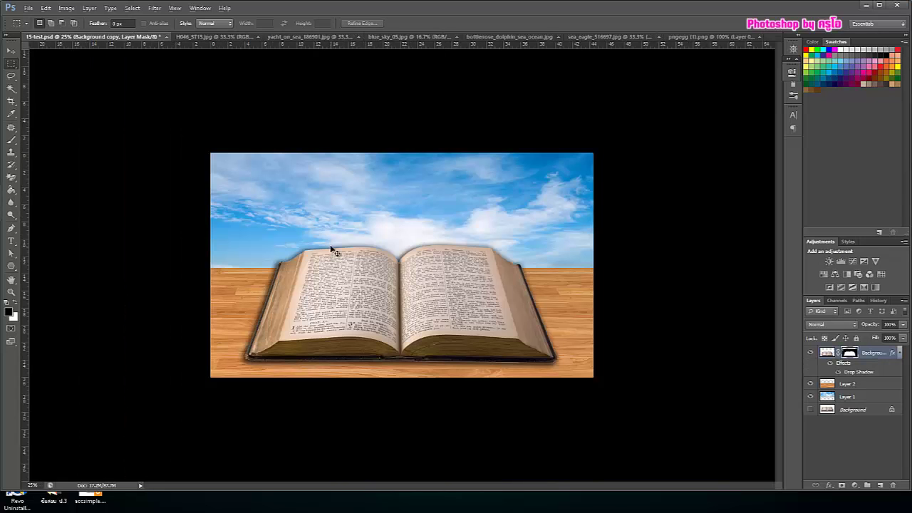
pyautogui.hotkey('ctrl', 'v')
pyautogui.press('v')
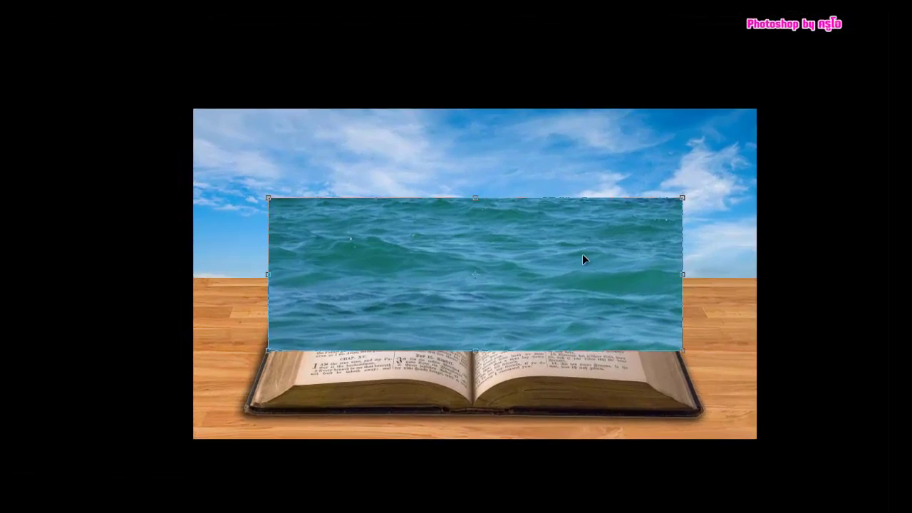
# Distort the sea layer so its four corners sit on the left page's corners and the spine.
pyautogui.hotkey('ctrl', 't')
pyautogui.rightClick(548, 241)
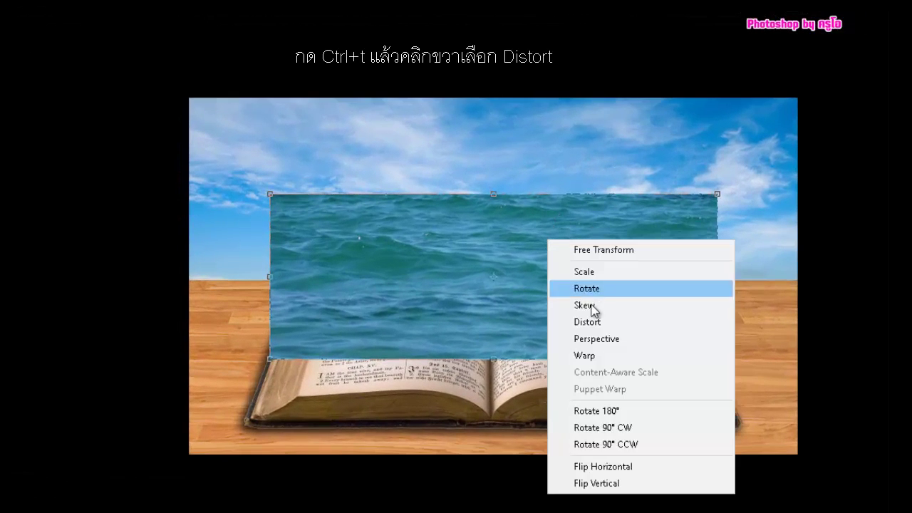
pyautogui.click(613, 325)
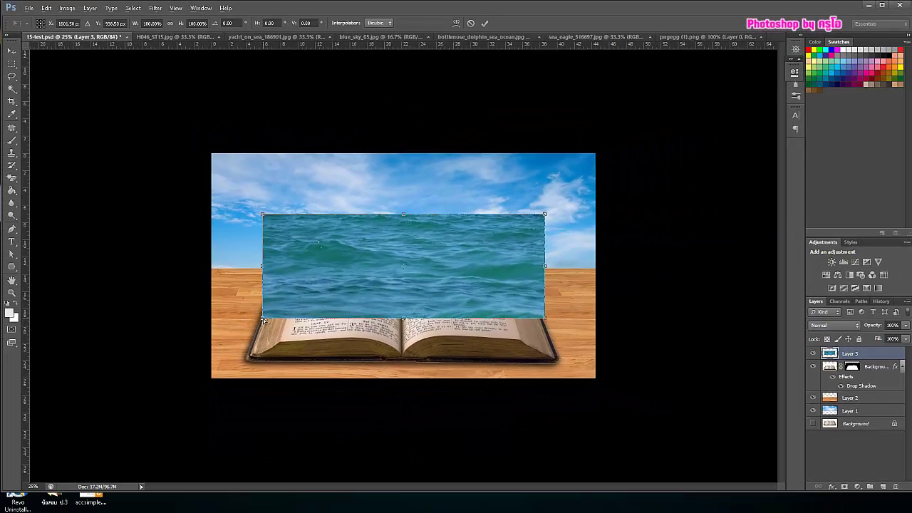
pyautogui.moveTo(263, 318); pyautogui.dragTo(281, 343)
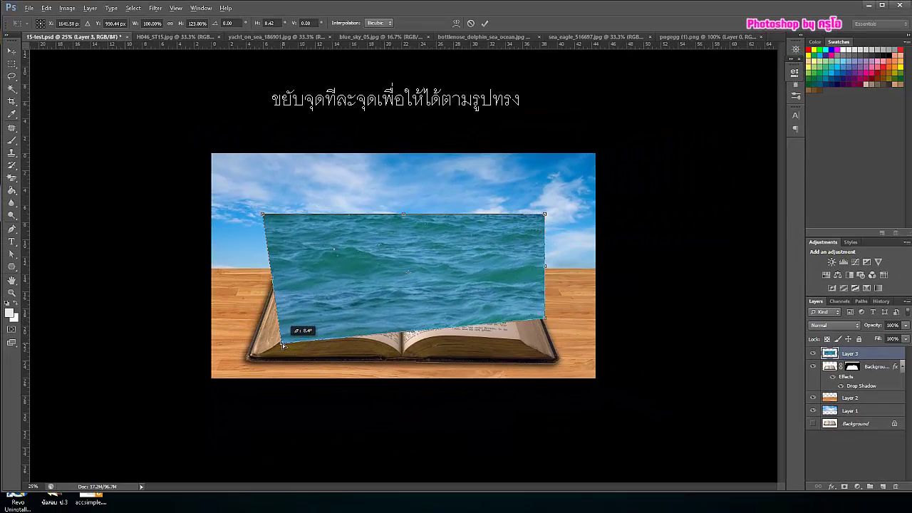
pyautogui.moveTo(263, 215); pyautogui.dragTo(308, 254)
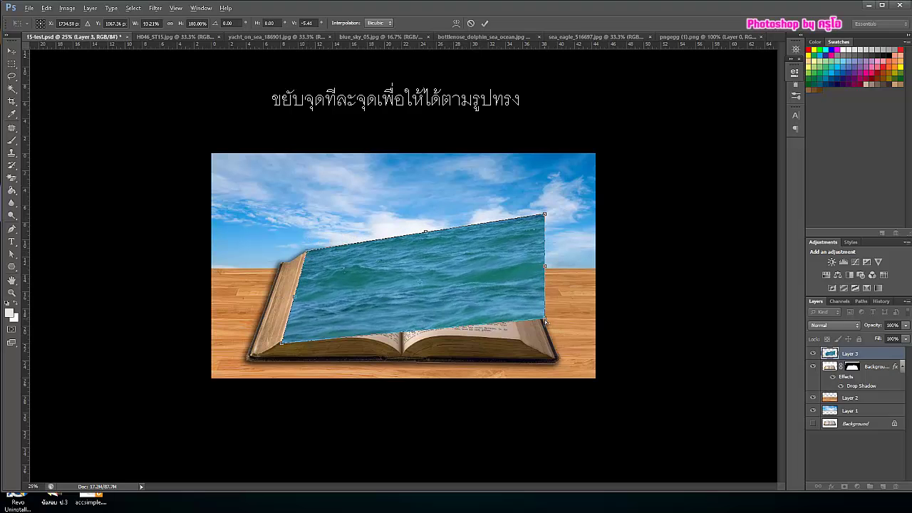
pyautogui.moveTo(546, 323); pyautogui.dragTo(401, 353)
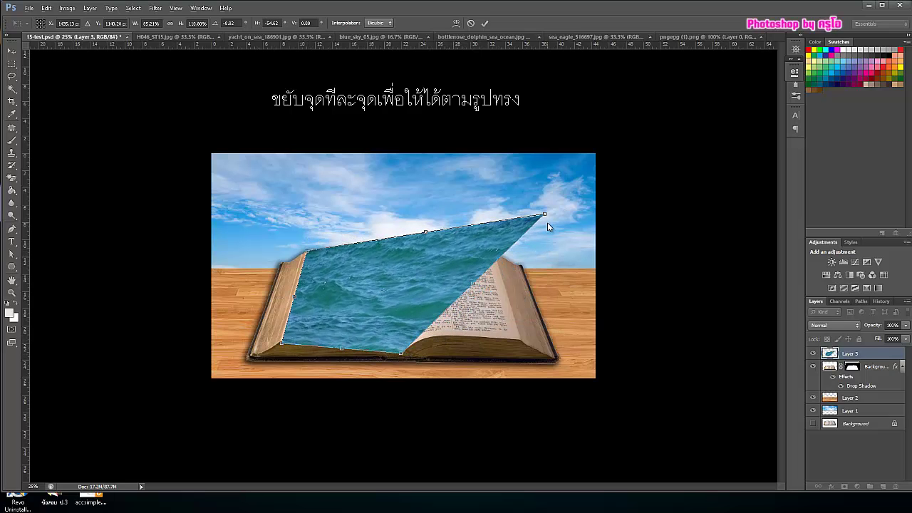
pyautogui.moveTo(545, 216); pyautogui.dragTo(403, 259)
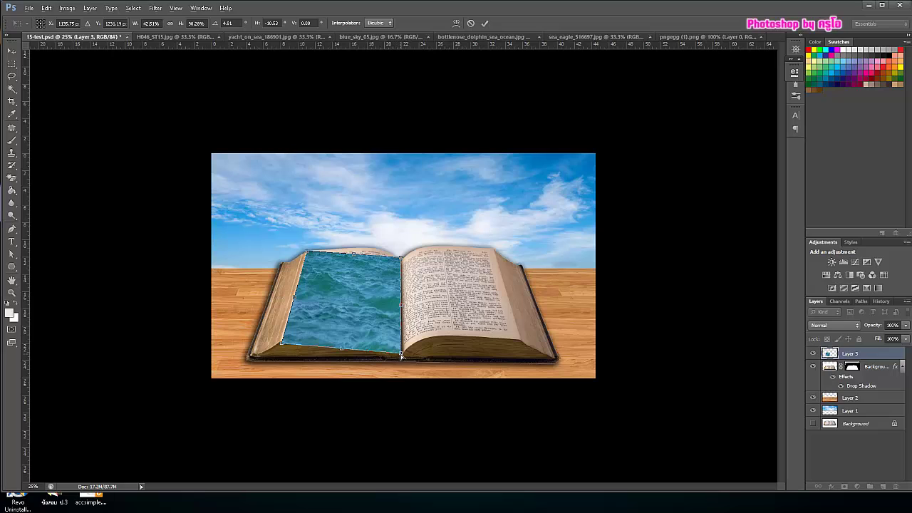
pyautogui.moveTo(402, 356); pyautogui.dragTo(401, 355)
pyautogui.moveTo(401, 259); pyautogui.dragTo(401, 258)
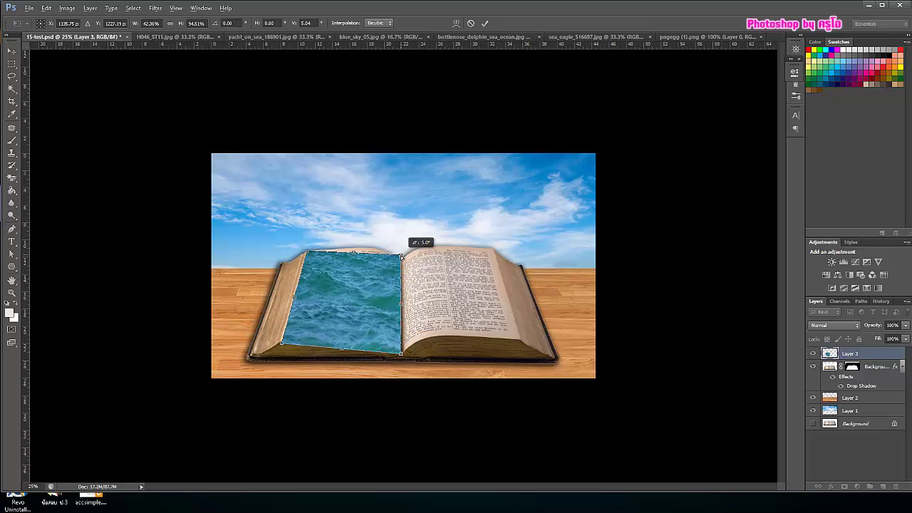
# Warp the sea, bulging its top and bottom edges to the left page's curve, corners aligned to the spine.
pyautogui.rightClick(353, 273)
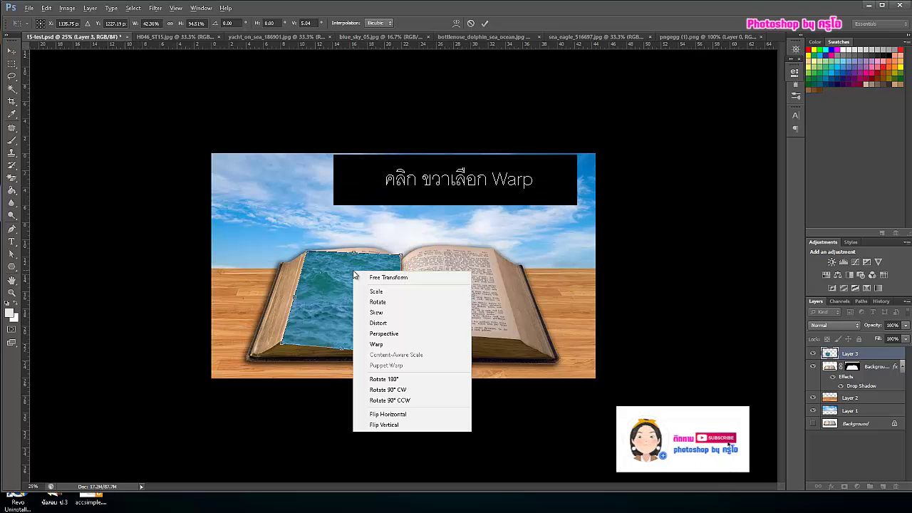
pyautogui.click(381, 345)
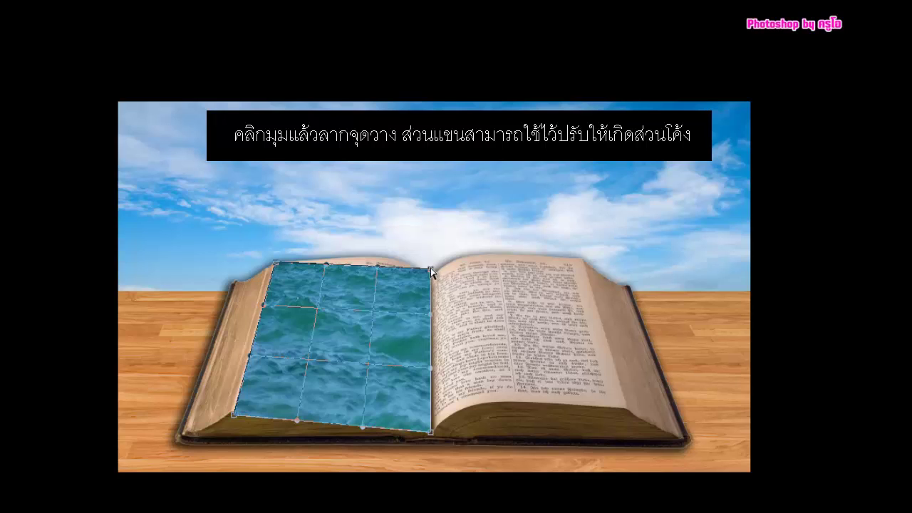
pyautogui.moveTo(430, 268); pyautogui.dragTo(432, 282)
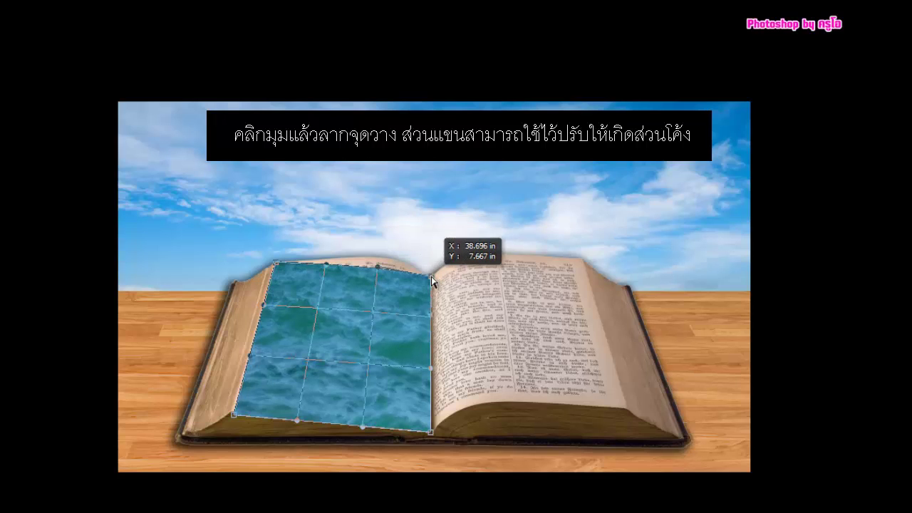
pyautogui.moveTo(378, 266); pyautogui.dragTo(385, 240)
pyautogui.moveTo(321, 270); pyautogui.dragTo(325, 265)
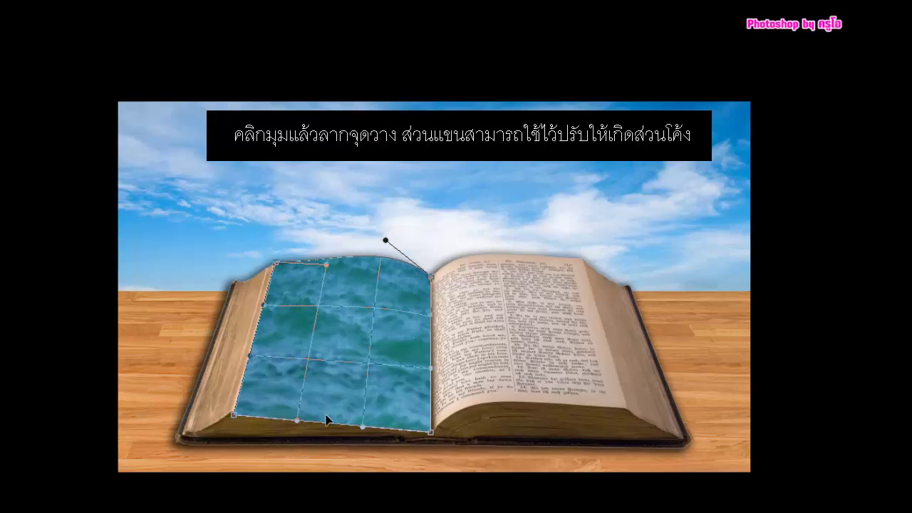
pyautogui.moveTo(363, 429)
pyautogui.mouseDown()
pyautogui.moveTo(389, 375)
pyautogui.moveTo(390, 389)
pyautogui.mouseUp()
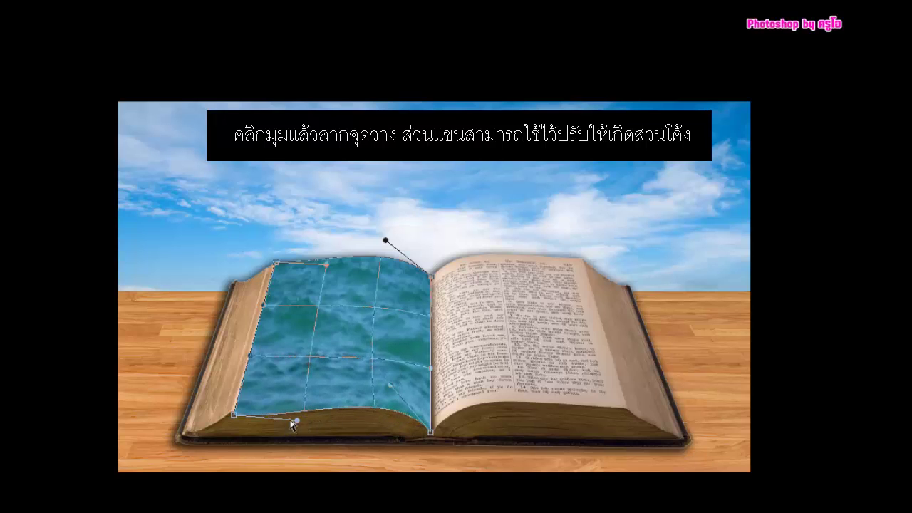
pyautogui.moveTo(295, 421)
pyautogui.mouseDown()
pyautogui.moveTo(284, 410)
pyautogui.moveTo(285, 419)
pyautogui.moveTo(233, 416)
pyautogui.mouseUp()
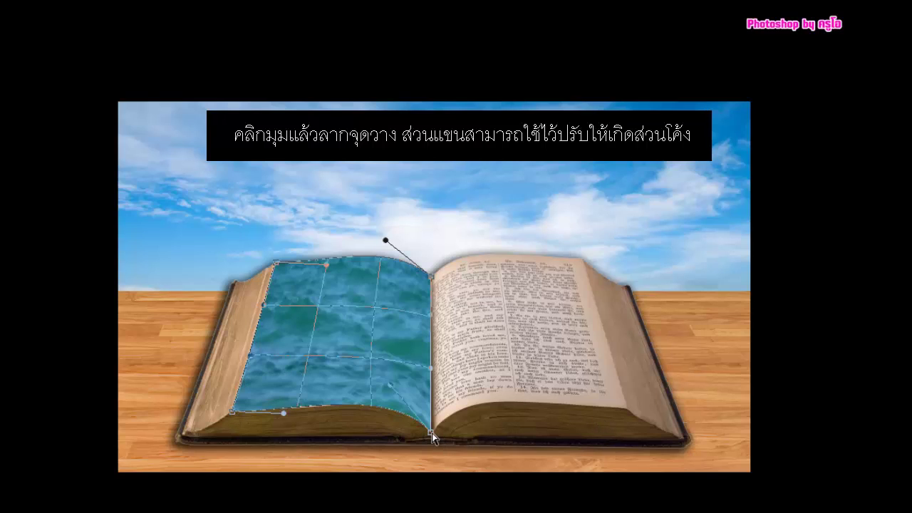
pyautogui.moveTo(432, 433); pyautogui.dragTo(433, 436)
pyautogui.moveTo(435, 280); pyautogui.dragTo(436, 284)
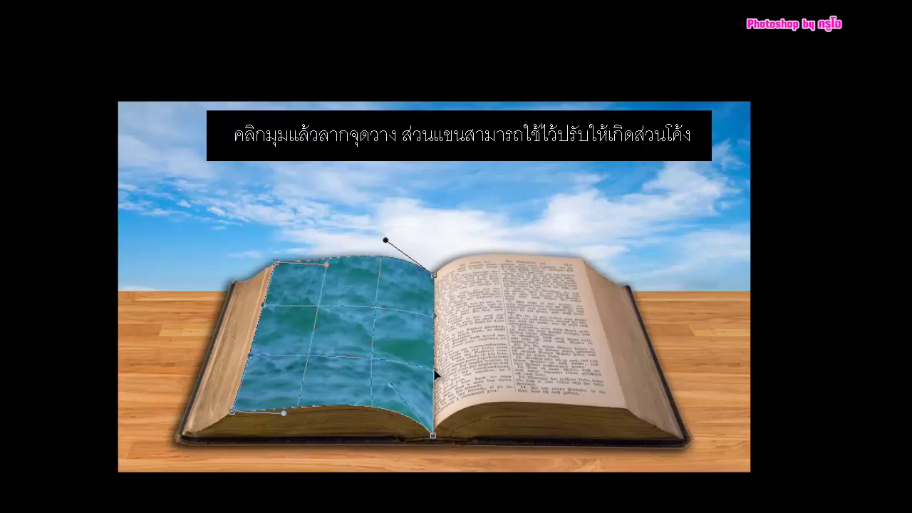
# Commit the left-page water warp and zoom in on the book to check it.
pyautogui.press('Return')
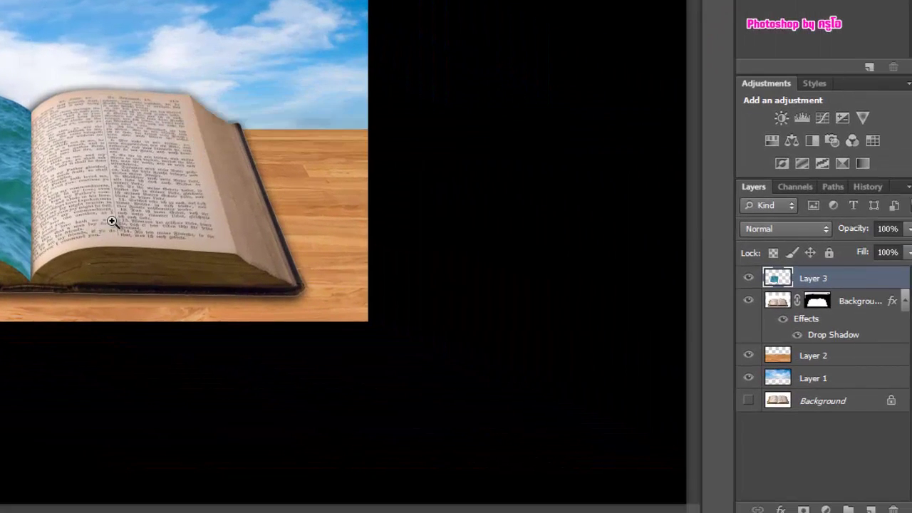
pyautogui.click(112, 221)
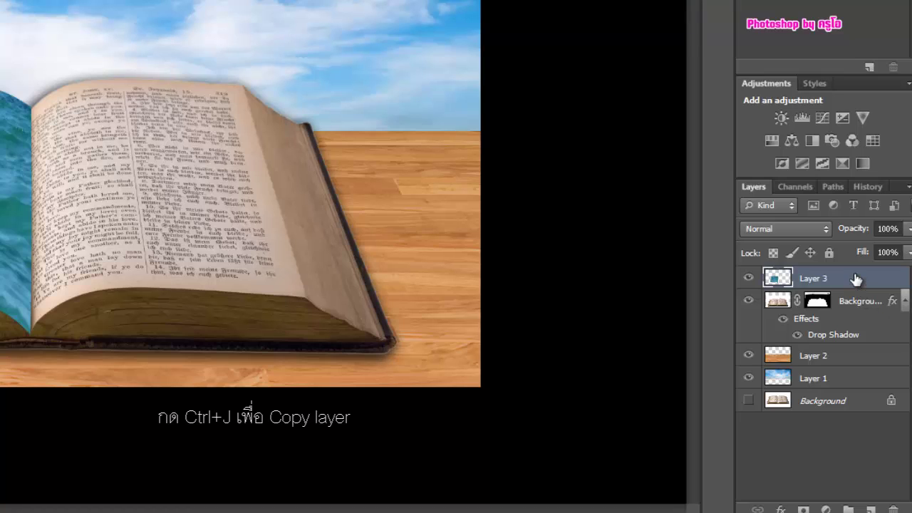
pyautogui.hotkey('ctrl', 't')
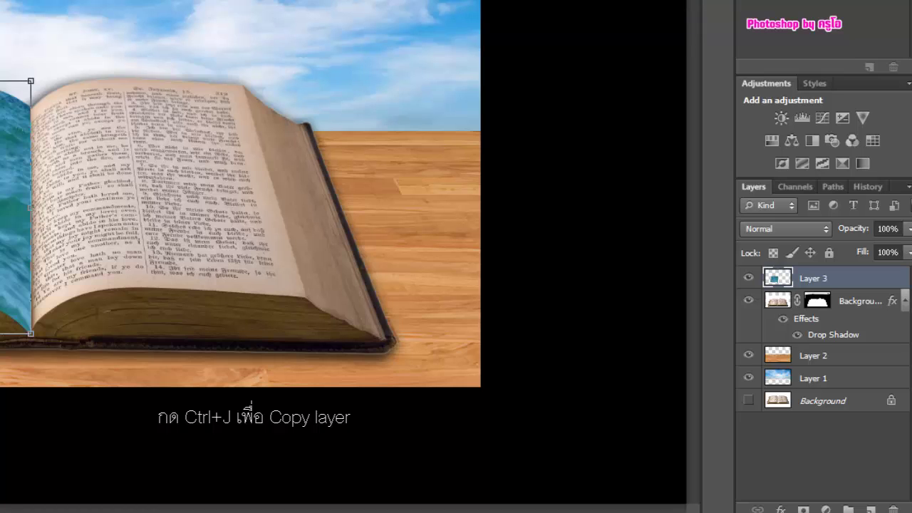
pyautogui.press('Return')
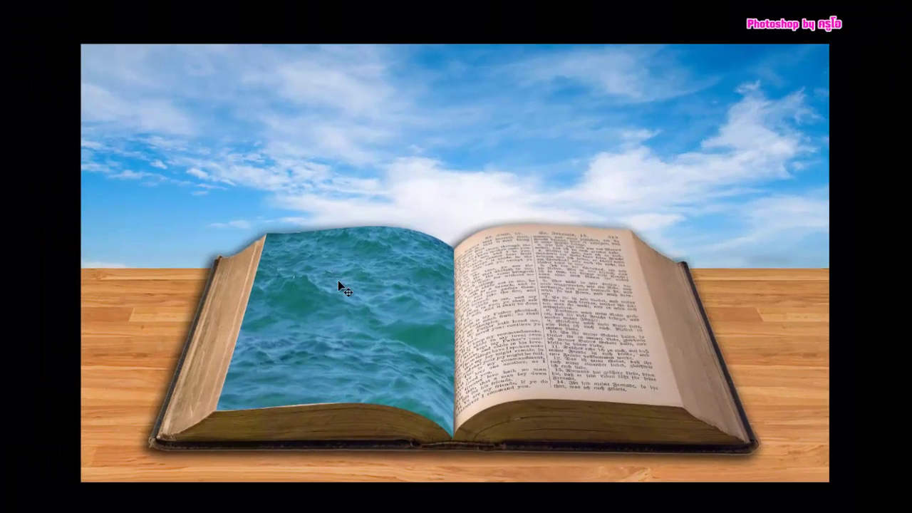
# Copy the sea water onto the right page, flip it horizontally, and shift it into place.
pyautogui.moveTo(337, 280); pyautogui.dragTo(544, 275)
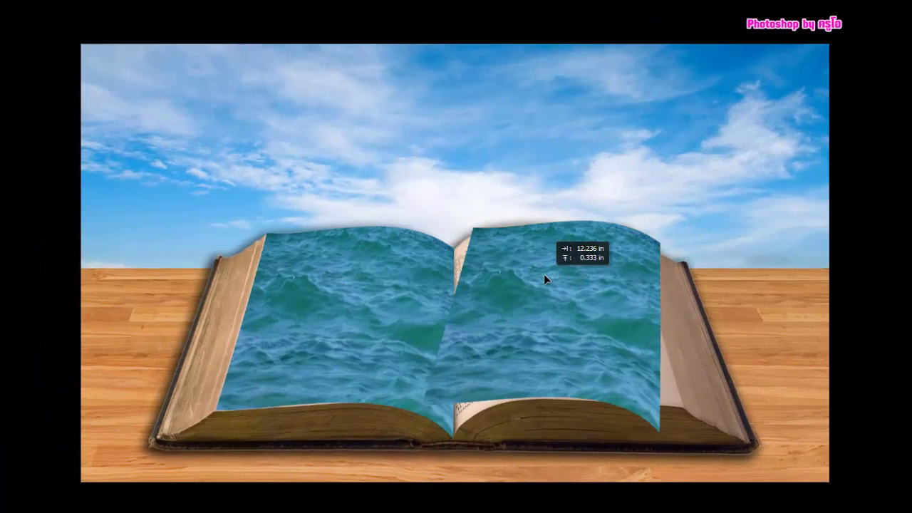
pyautogui.hotkey('ctrl', 't')
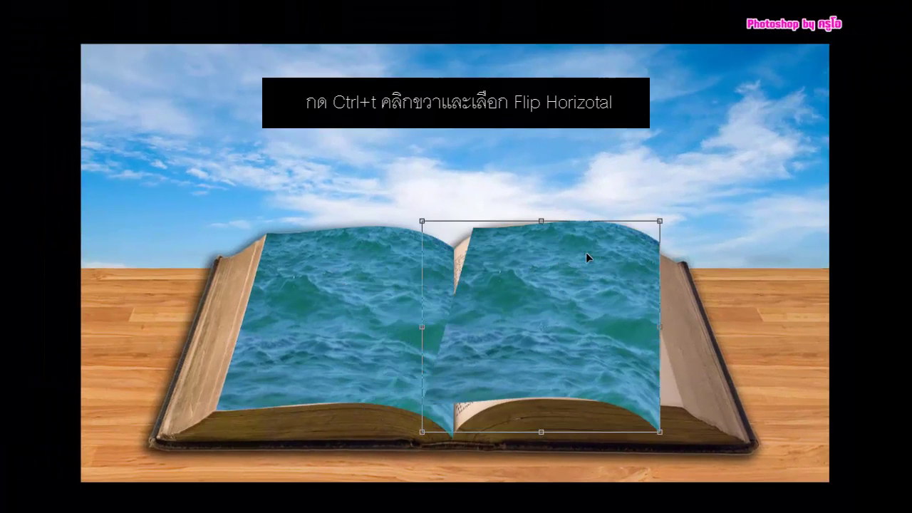
pyautogui.rightClick(587, 255)
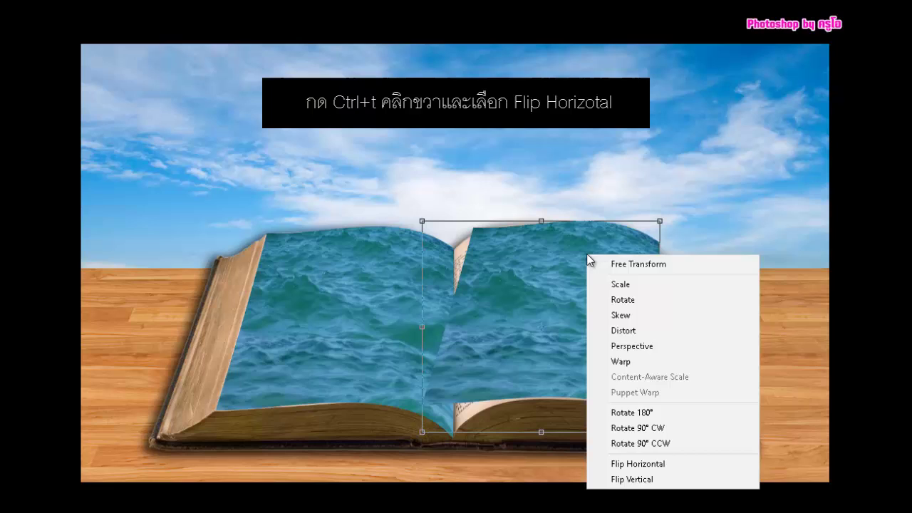
pyautogui.click(645, 464)
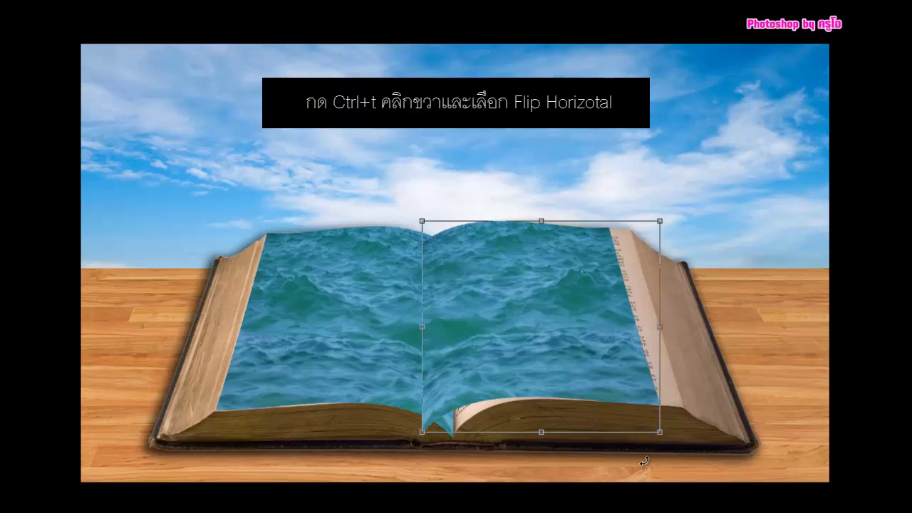
pyautogui.moveTo(541, 276); pyautogui.dragTo(552, 283)
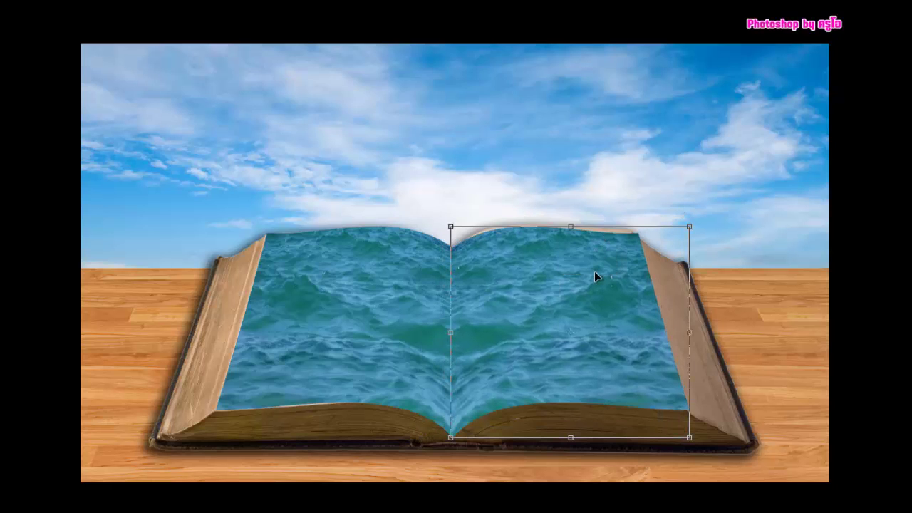
# Warp the mirrored water so its edges curve along the right page, then commit.
pyautogui.rightClick(595, 272)
pyautogui.click(619, 380)
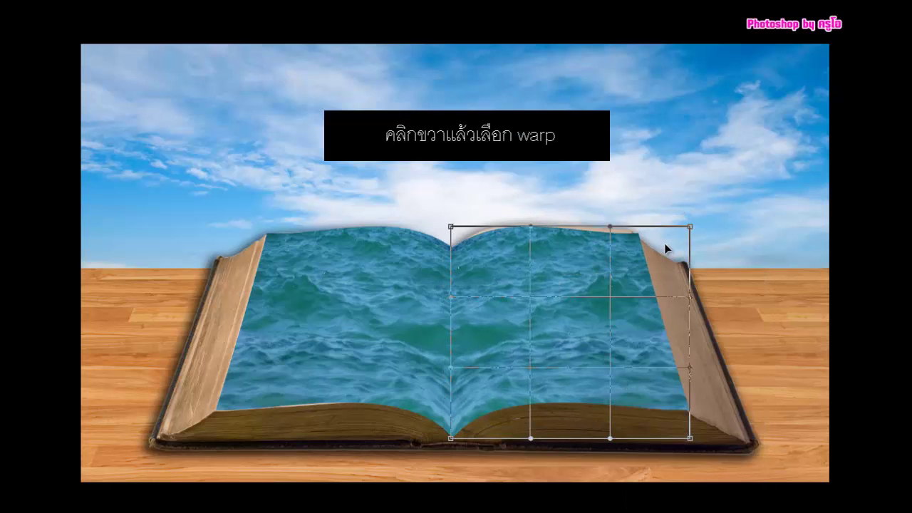
pyautogui.moveTo(563, 259); pyautogui.dragTo(563, 248)
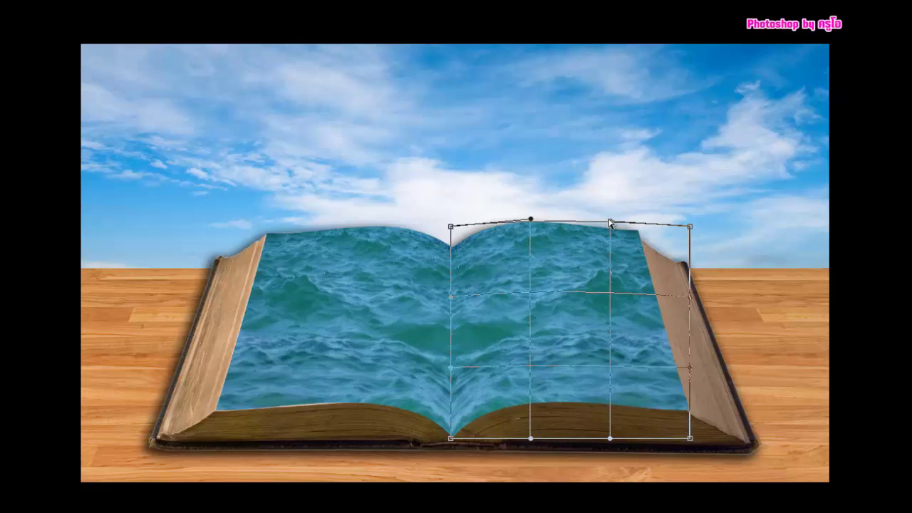
pyautogui.moveTo(612, 223); pyautogui.dragTo(598, 224)
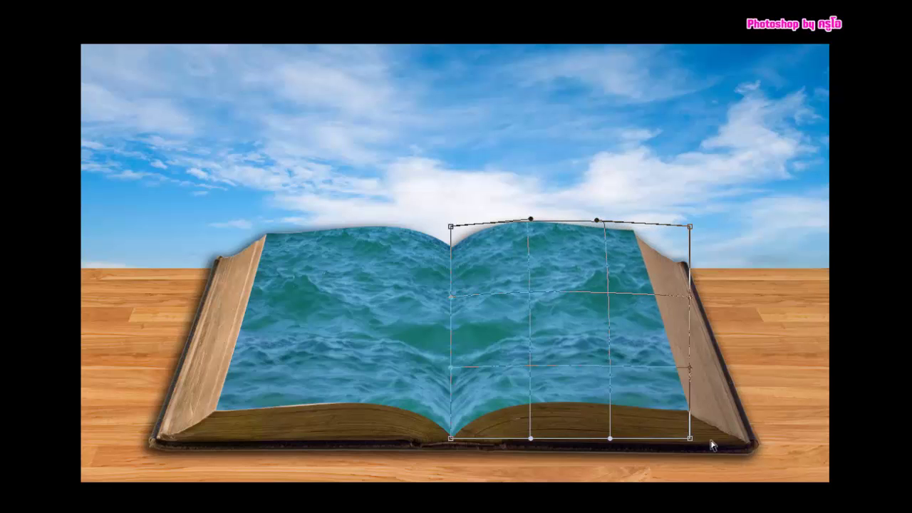
pyautogui.moveTo(690, 438); pyautogui.dragTo(682, 436)
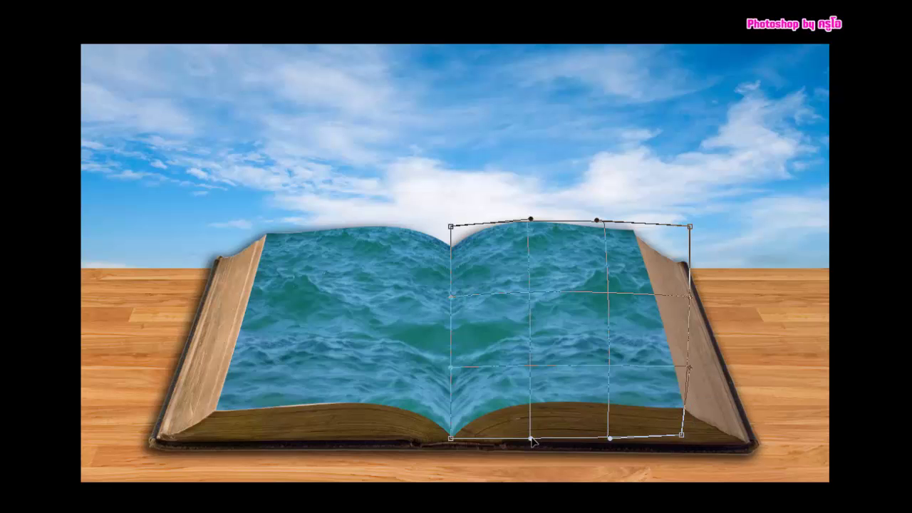
pyautogui.moveTo(531, 439)
pyautogui.mouseDown()
pyautogui.moveTo(530, 420)
pyautogui.moveTo(529, 428)
pyautogui.mouseUp()
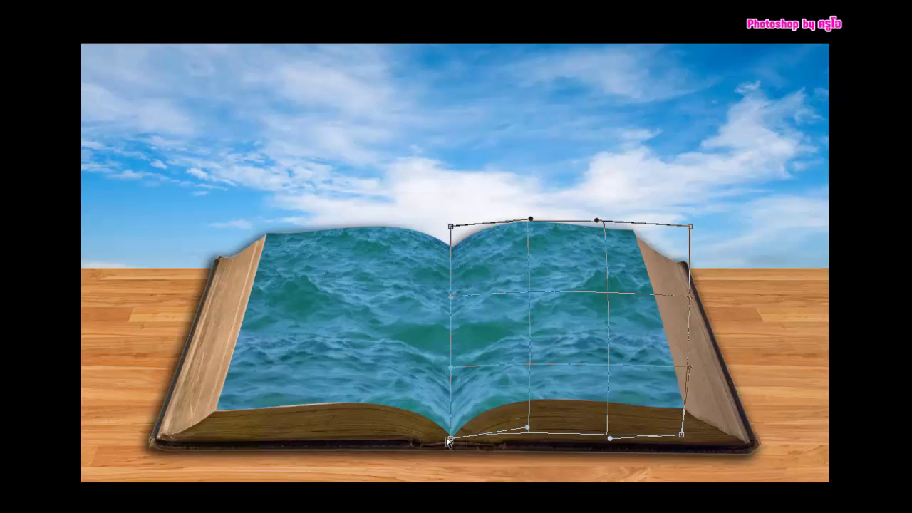
pyautogui.moveTo(447, 439); pyautogui.dragTo(445, 436)
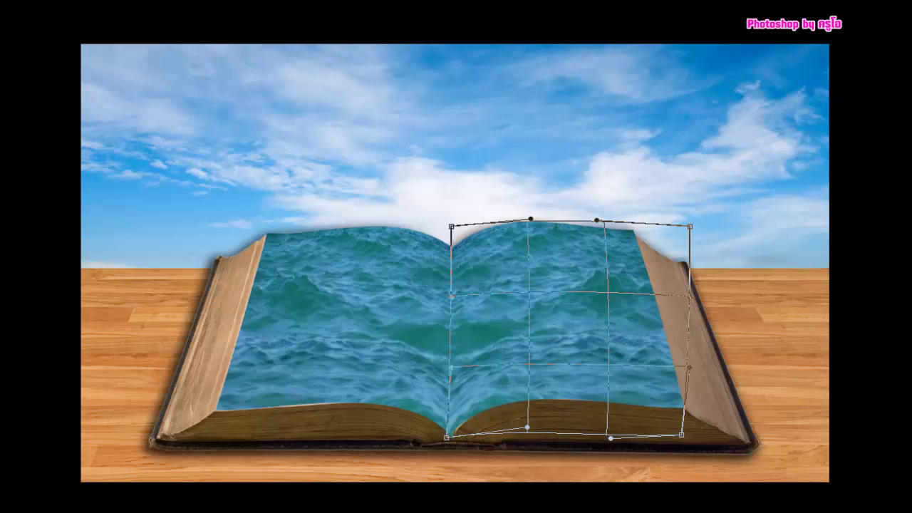
pyautogui.press('Return')
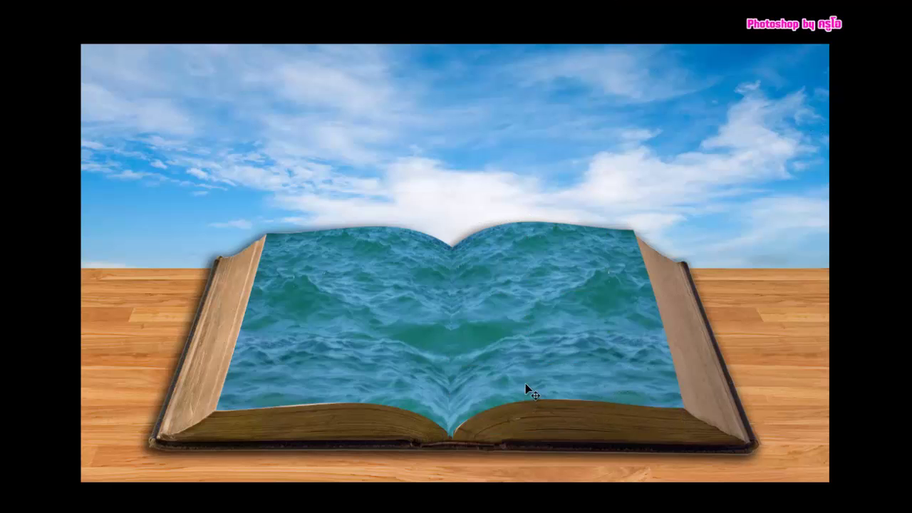
# Refine the right-page water warp near the book spine and commit it.
pyautogui.hotkey('ctrl', 't')
pyautogui.rightClick(485, 356)
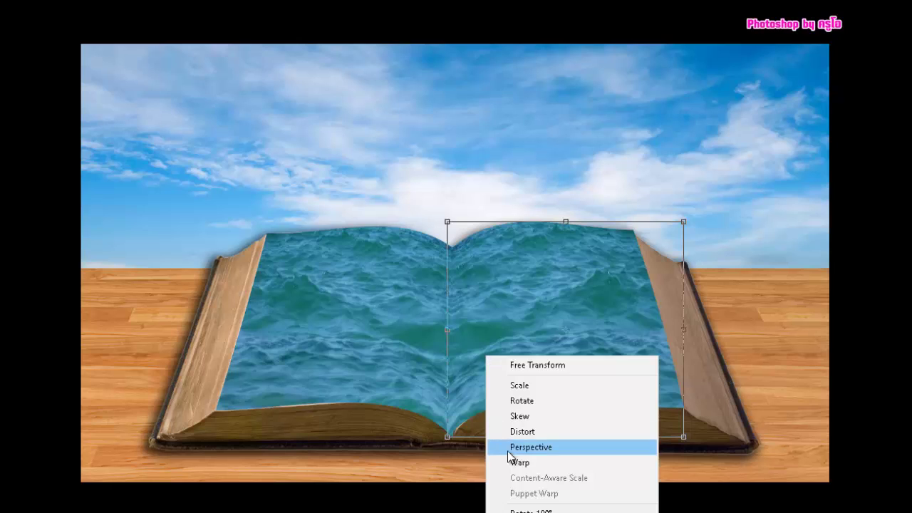
pyautogui.click(514, 462)
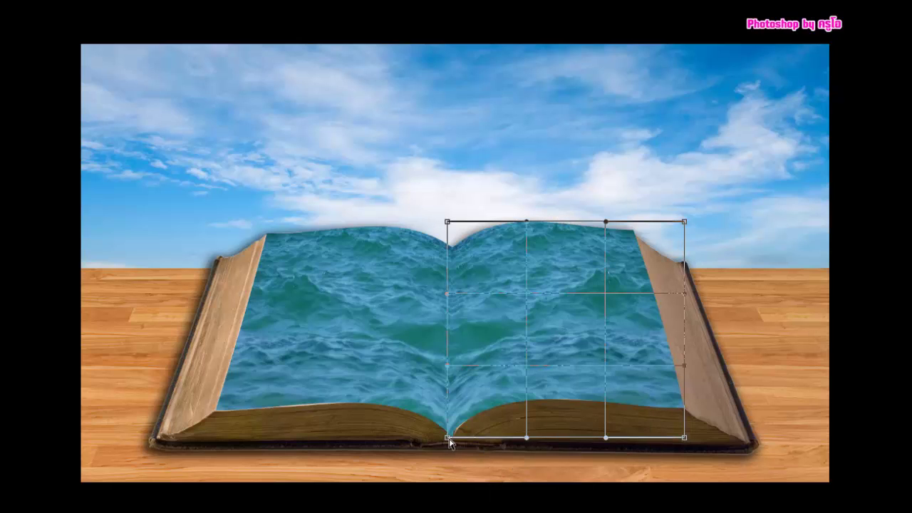
pyautogui.moveTo(449, 439); pyautogui.dragTo(456, 439)
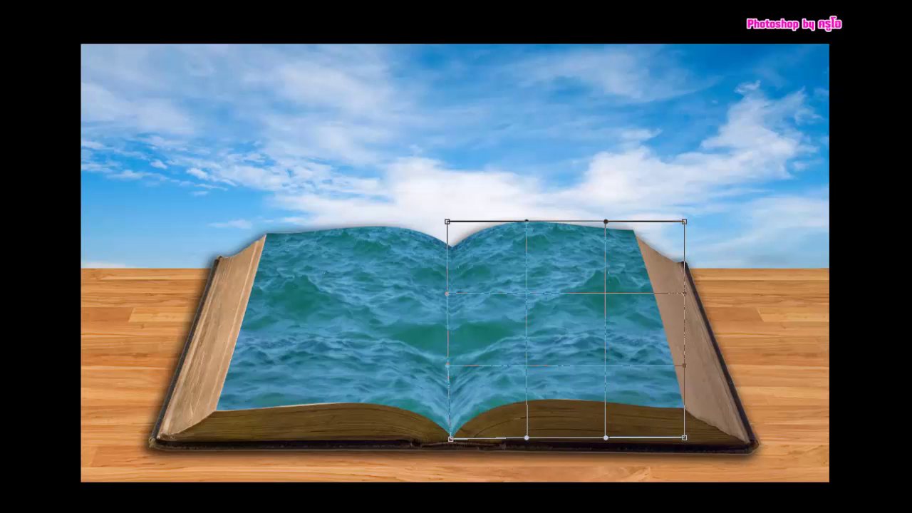
pyautogui.press('Return')
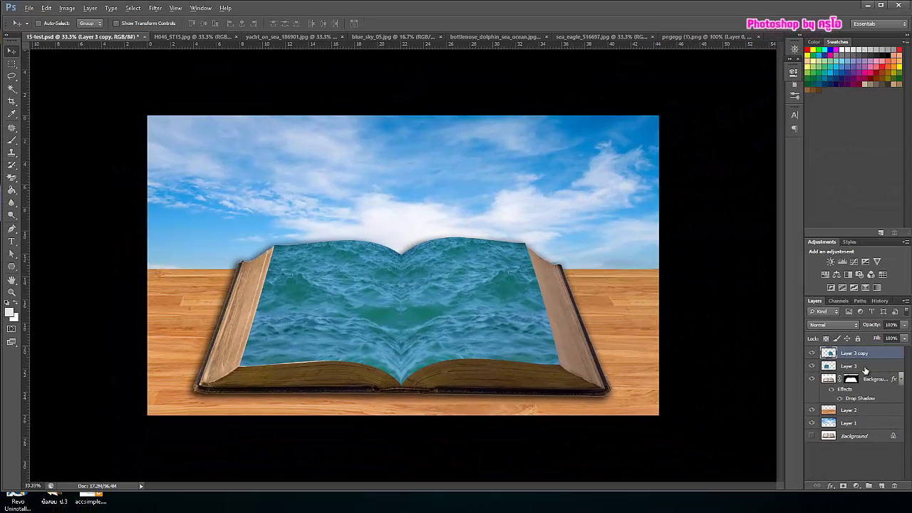
# On a new layer, paint a black vertical stroke down the book's spine.
pyautogui.click(882, 486)
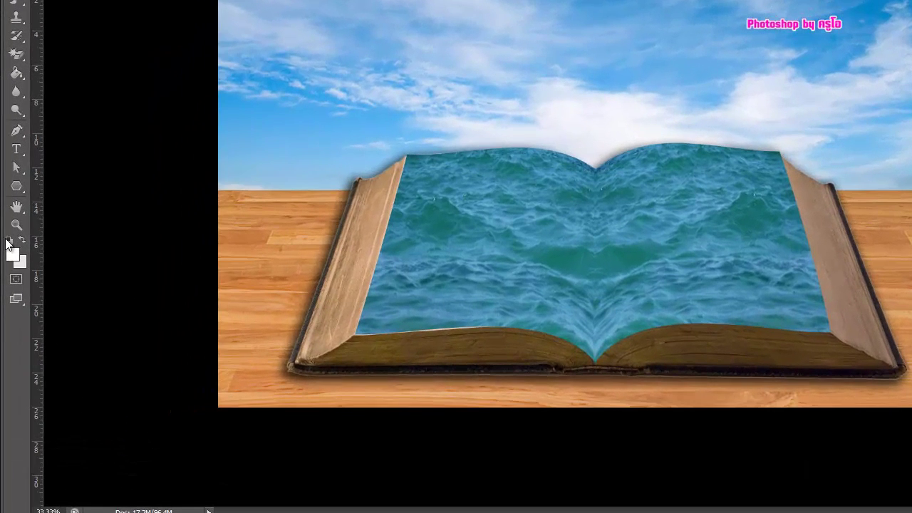
pyautogui.click(9, 241)
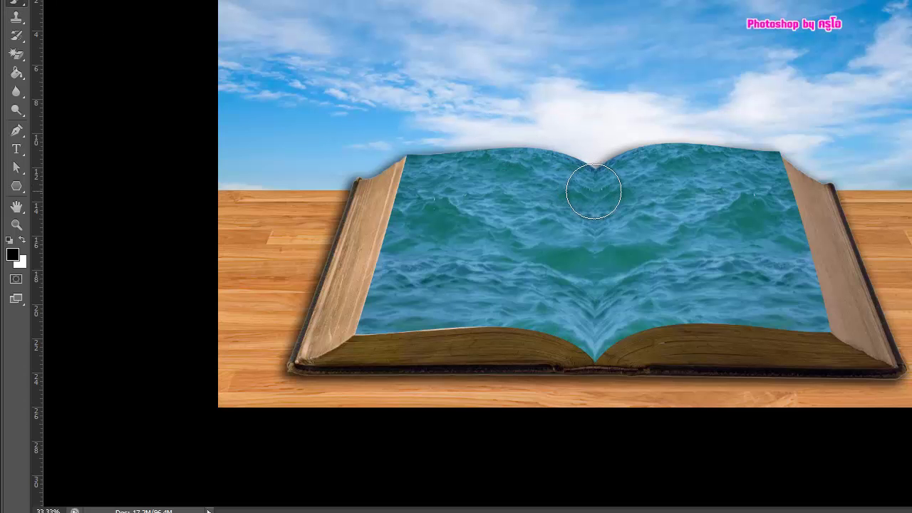
pyautogui.press('f')
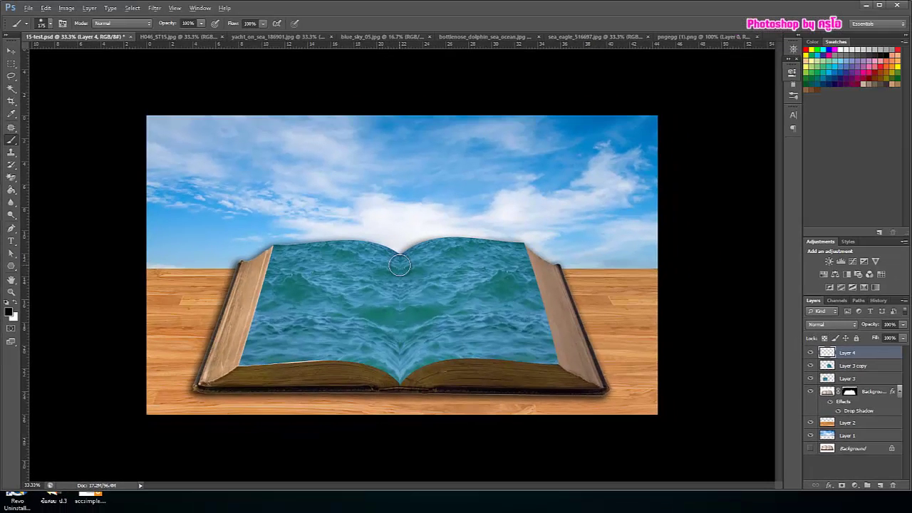
pyautogui.moveTo(399, 255); pyautogui.dragTo(399, 374)
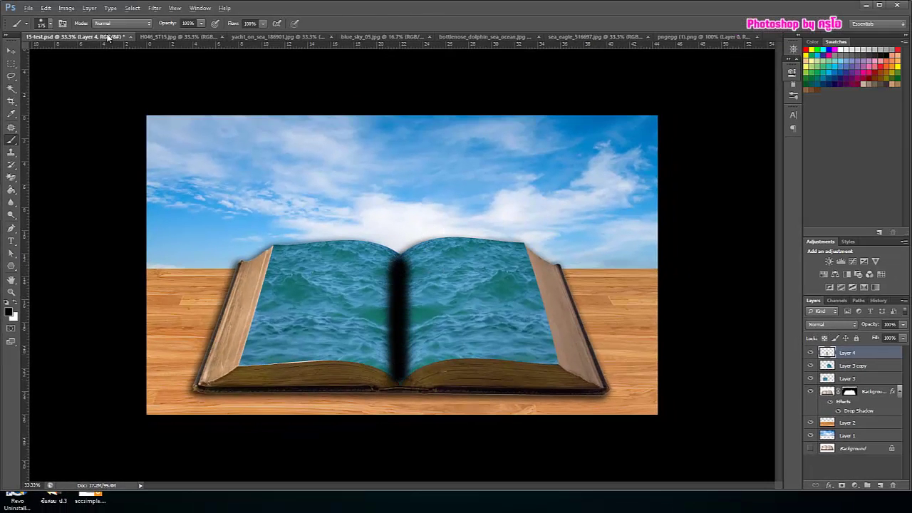
pyautogui.click(12, 52)
# Blur the spine stroke with a Gaussian Blur at a 55.0-pixel radius.
pyautogui.click(154, 8)
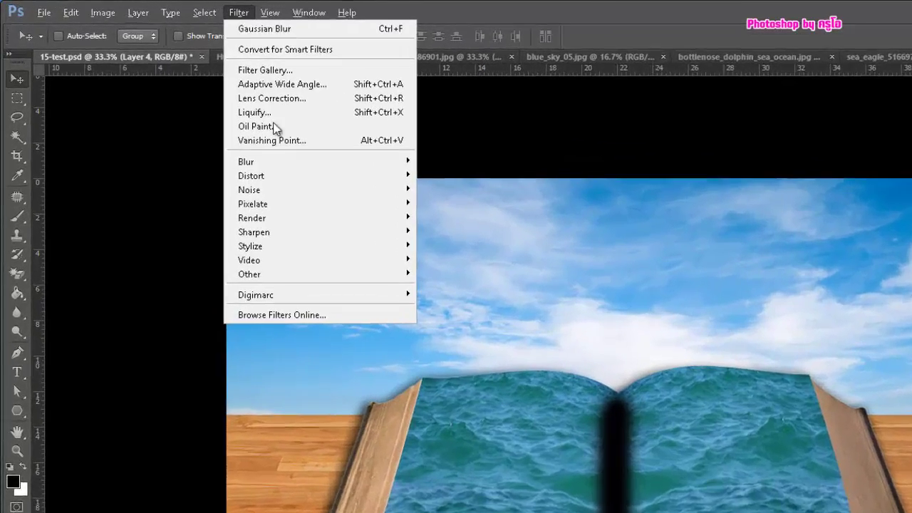
pyautogui.click(512, 311)
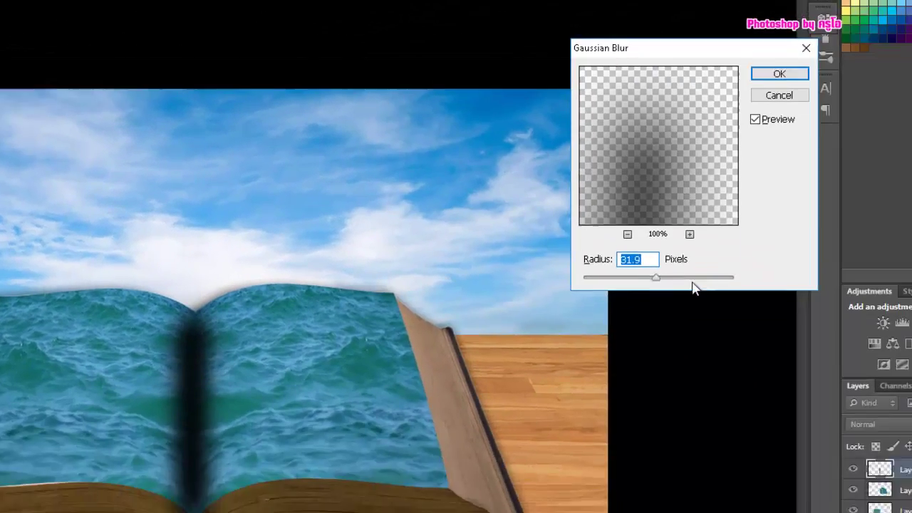
pyautogui.moveTo(584, 258)
pyautogui.mouseDown()
pyautogui.moveTo(594, 258)
pyautogui.moveTo(583, 261)
pyautogui.mouseUp()
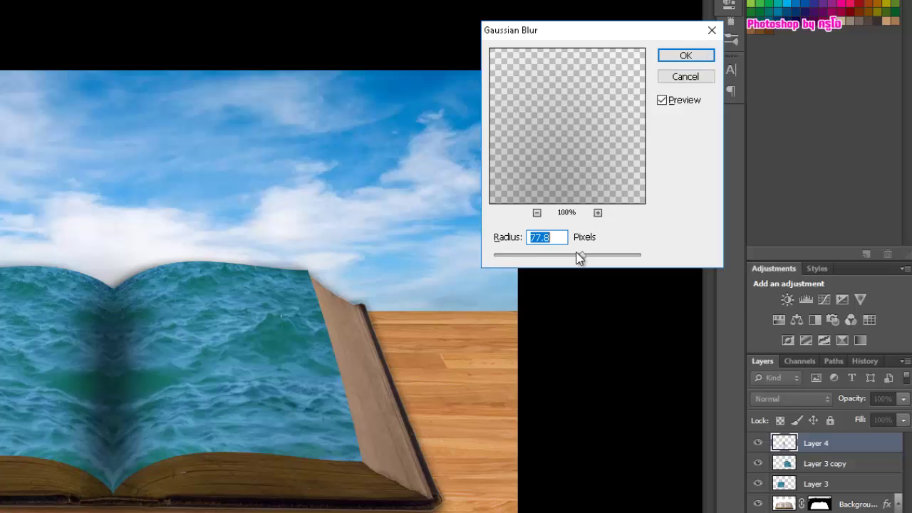
pyautogui.moveTo(579, 258); pyautogui.dragTo(576, 259)
pyautogui.click(671, 57)
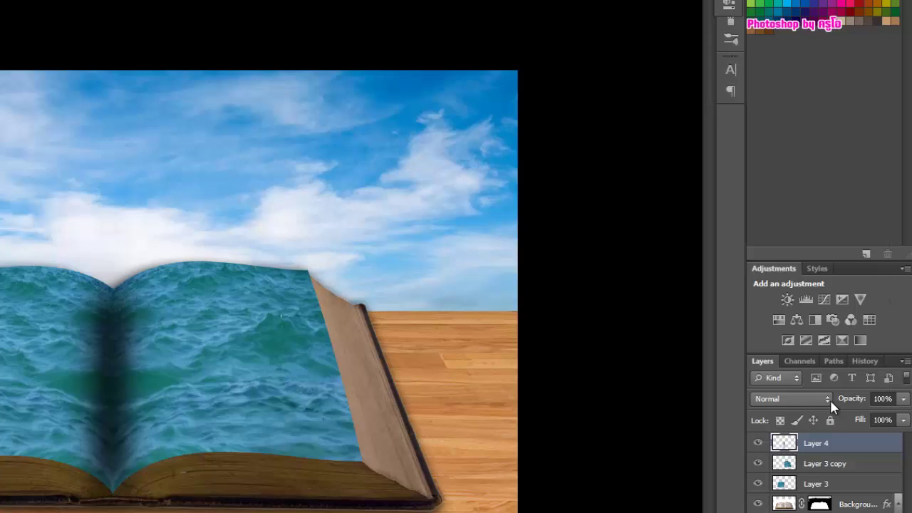
# Try Overlay and Screen, then set Layer 4's blend mode to Hard Light.
pyautogui.click(809, 401)
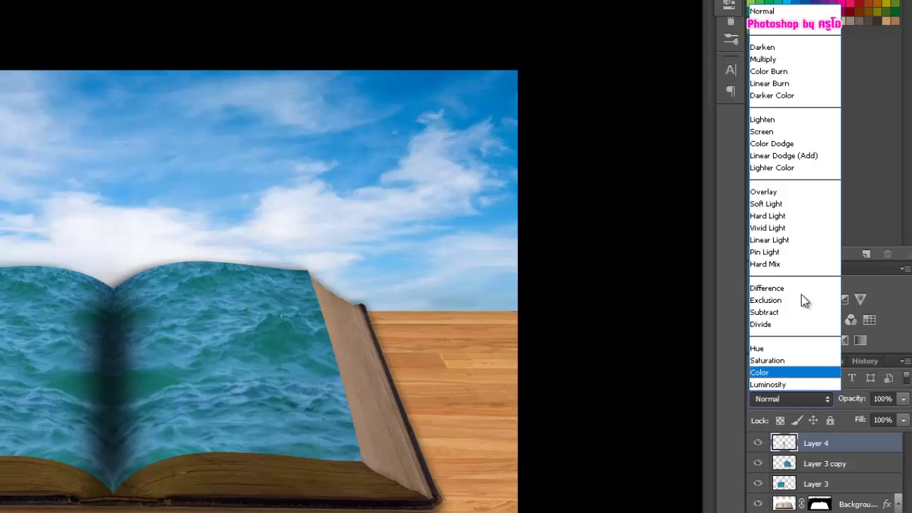
pyautogui.click(790, 191)
pyautogui.click(823, 403)
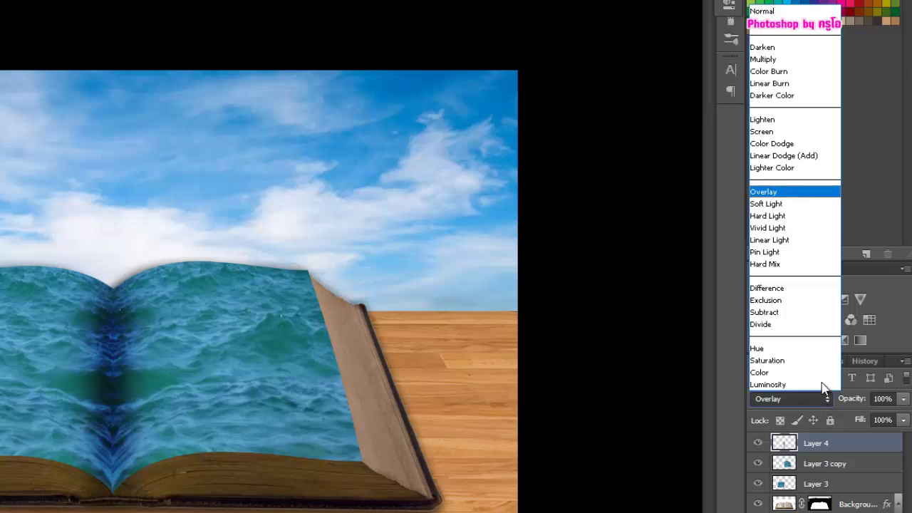
pyautogui.click(789, 133)
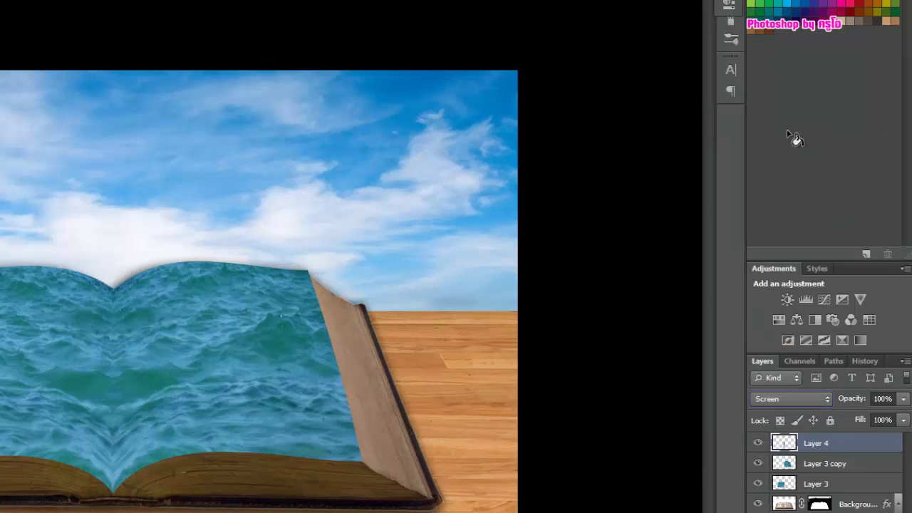
pyautogui.click(825, 402)
pyautogui.click(784, 212)
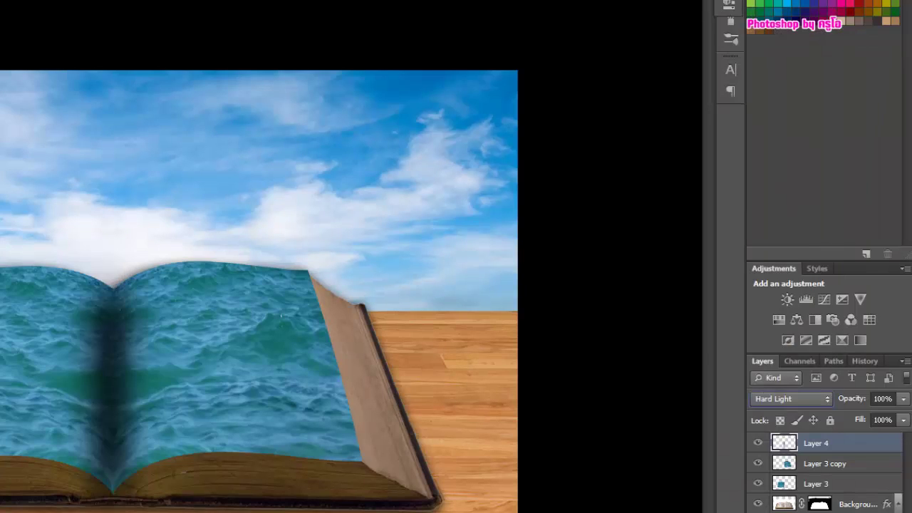
# Lower Layer 4's opacity to 44%.
pyautogui.click(904, 400)
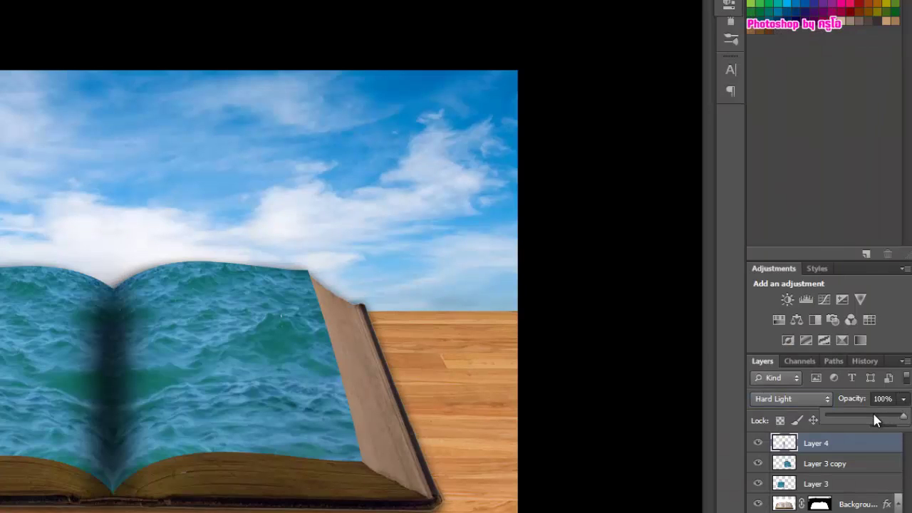
pyautogui.click(875, 419)
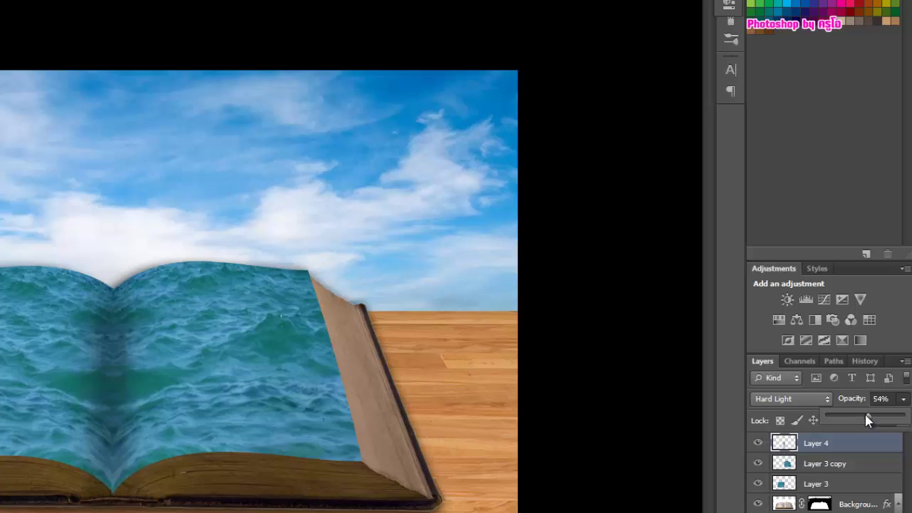
pyautogui.moveTo(869, 419); pyautogui.dragTo(861, 419)
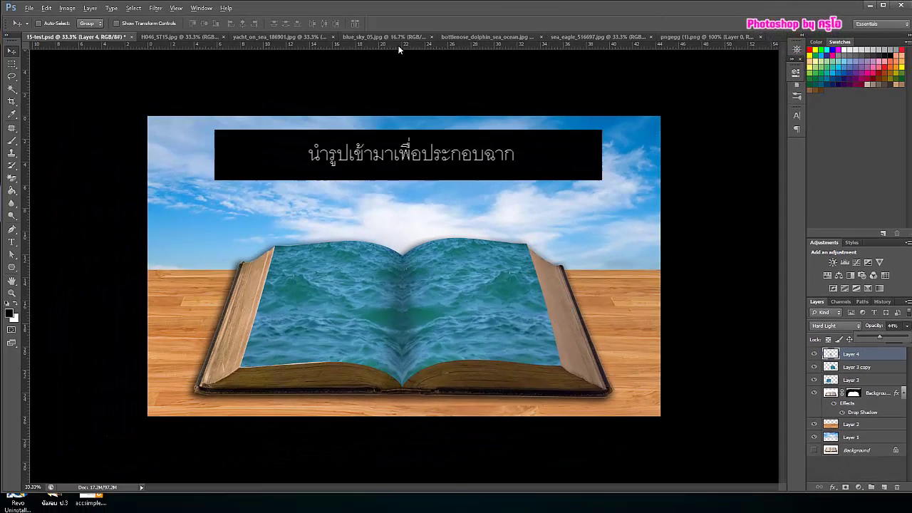
# In the bottlenose_dolphin photo, draw a rectangular selection around the leaping dolphin's half.
pyautogui.click(463, 36)
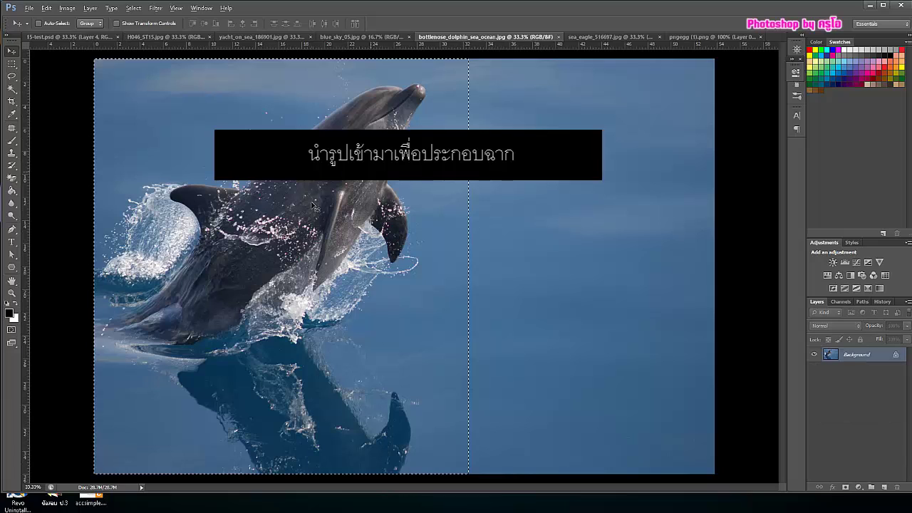
pyautogui.click(12, 63)
pyautogui.click(132, 95)
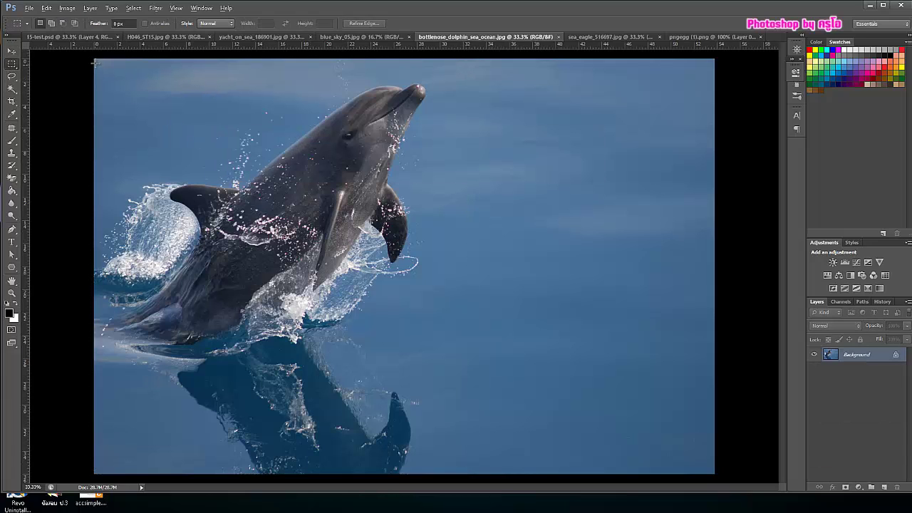
pyautogui.moveTo(96, 59)
pyautogui.mouseDown()
pyautogui.moveTo(449, 431)
pyautogui.moveTo(447, 466)
pyautogui.mouseUp()
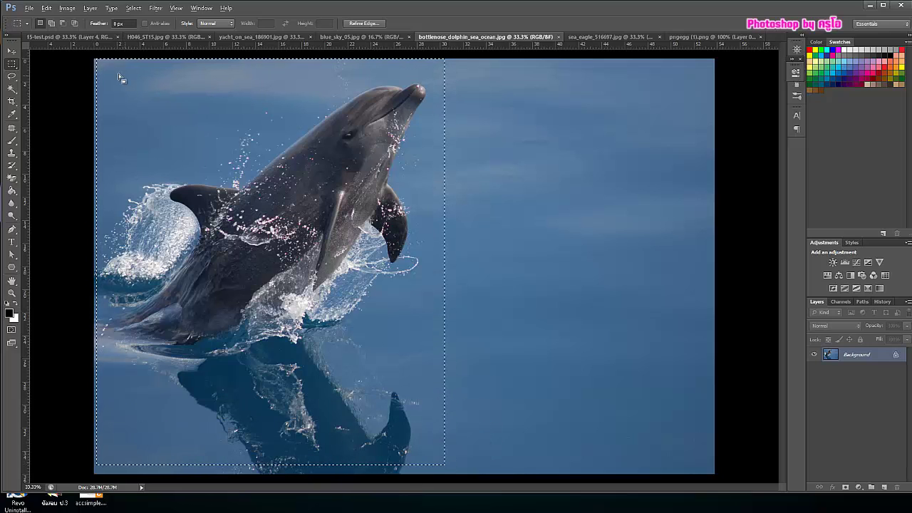
# Paste the dolphin into 15-test.psd, shrink it to about 27%, and position it over the pages.
pyautogui.click(43, 36)
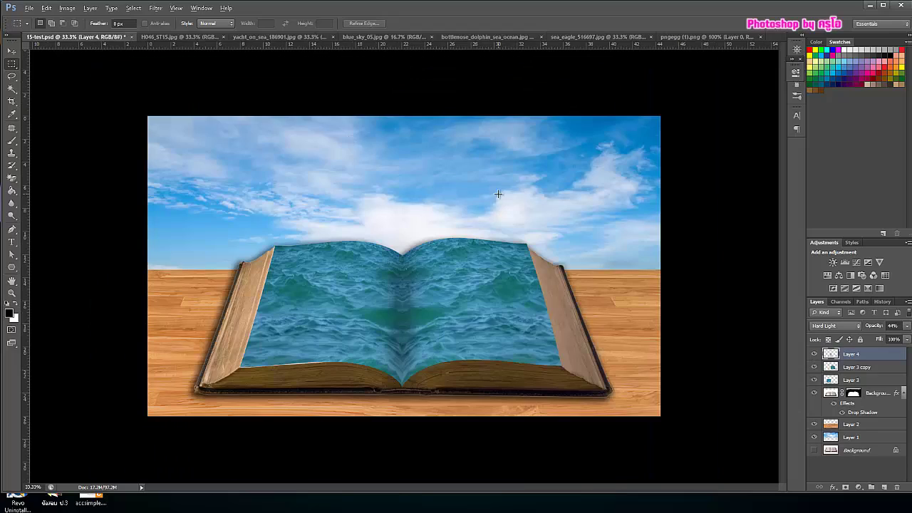
pyautogui.hotkey('ctrl', 'v')
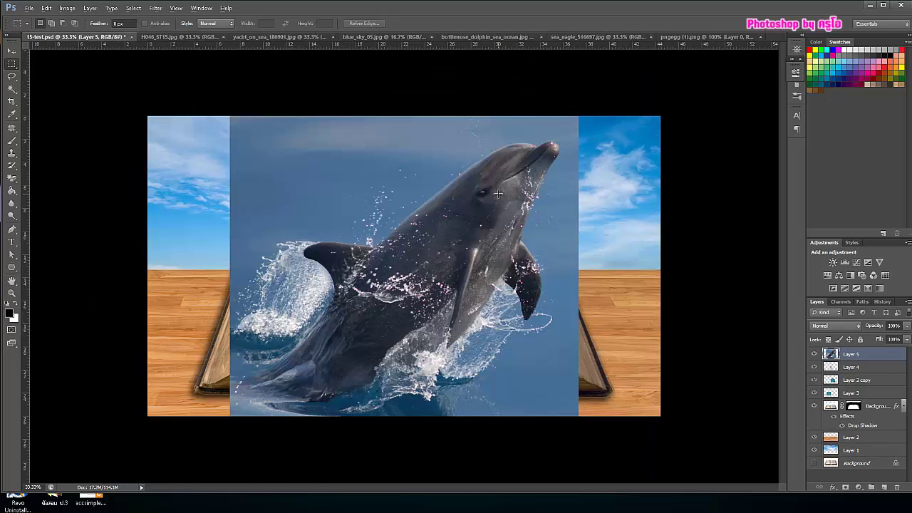
pyautogui.press('v')
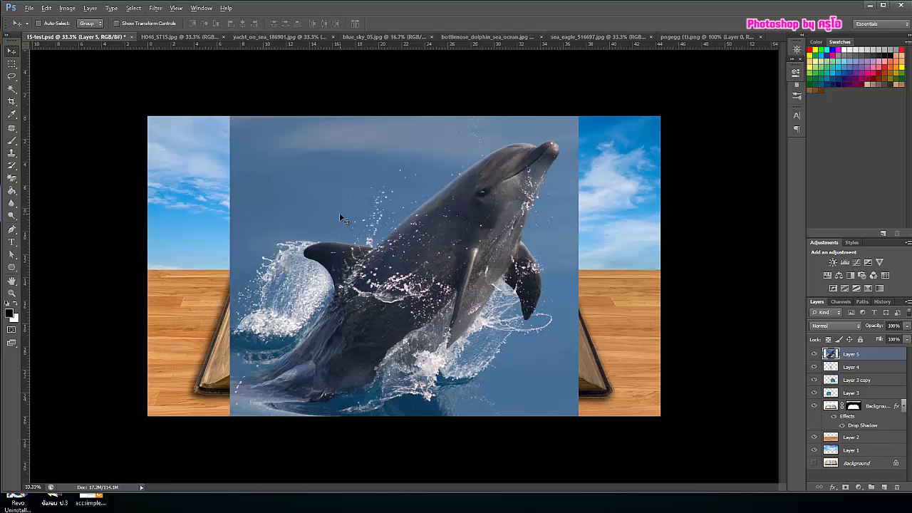
pyautogui.hotkey('ctrl', 't')
pyautogui.moveTo(230, 117); pyautogui.dragTo(448, 303)
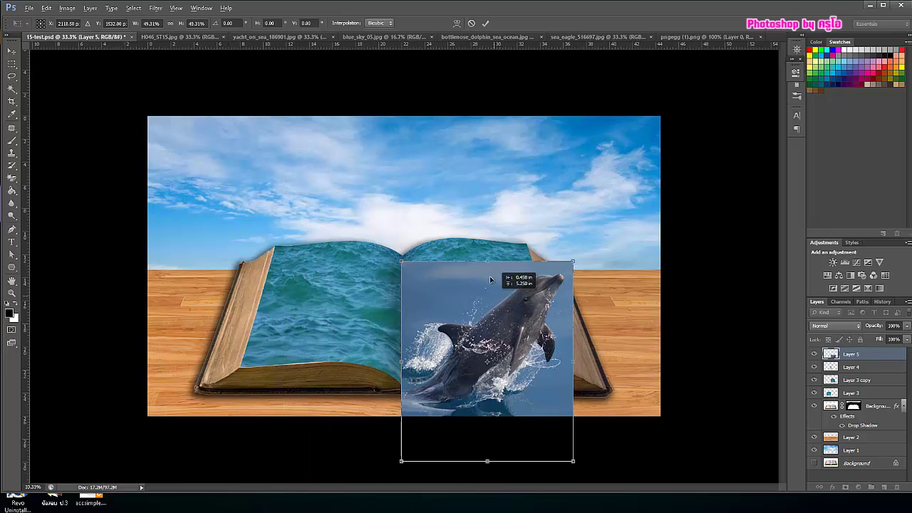
pyautogui.moveTo(501, 370); pyautogui.dragTo(483, 238)
pyautogui.moveTo(389, 187); pyautogui.dragTo(442, 240)
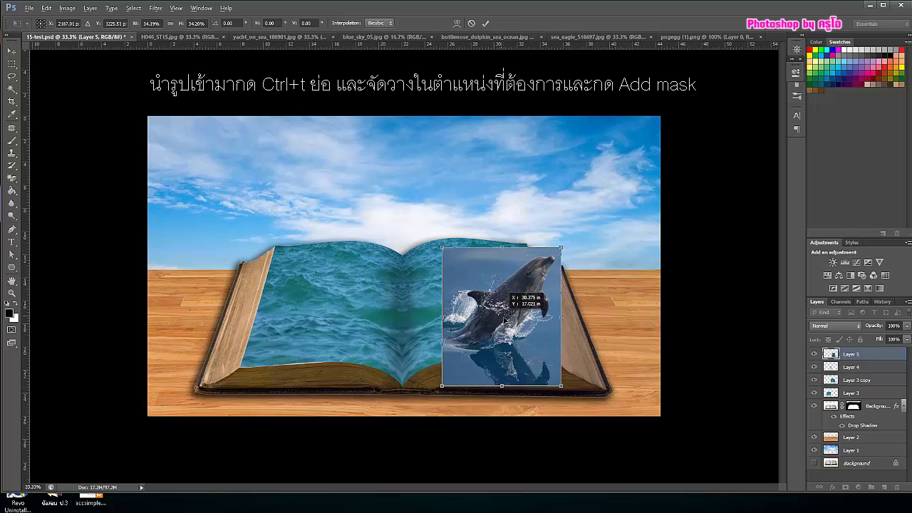
pyautogui.moveTo(508, 306); pyautogui.dragTo(481, 254)
pyautogui.moveTo(402, 333)
pyautogui.mouseDown()
pyautogui.moveTo(423, 309)
pyautogui.moveTo(417, 323)
pyautogui.mouseUp()
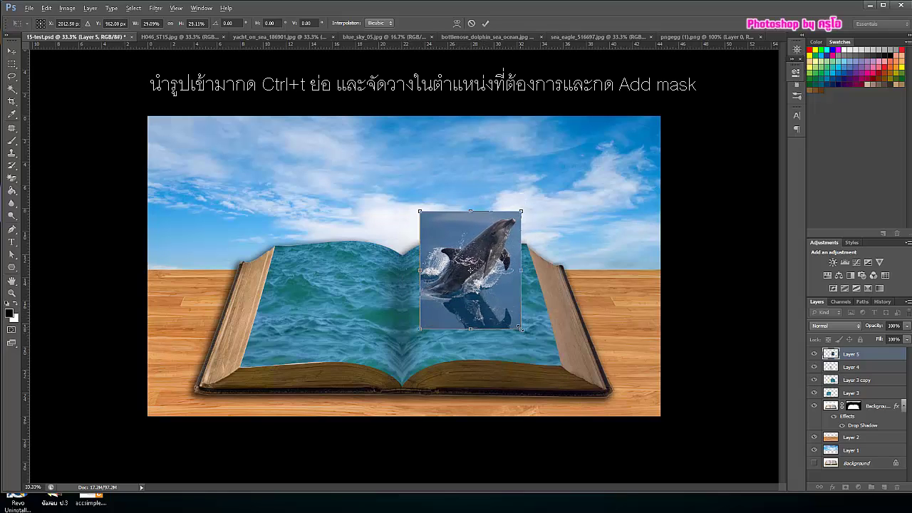
pyautogui.moveTo(504, 293); pyautogui.dragTo(504, 301)
pyautogui.press('Return')
# Add a mask to Layer 5 and brush black over the dolphin photo's lower-left, right and reflection edges.
pyautogui.click(846, 487)
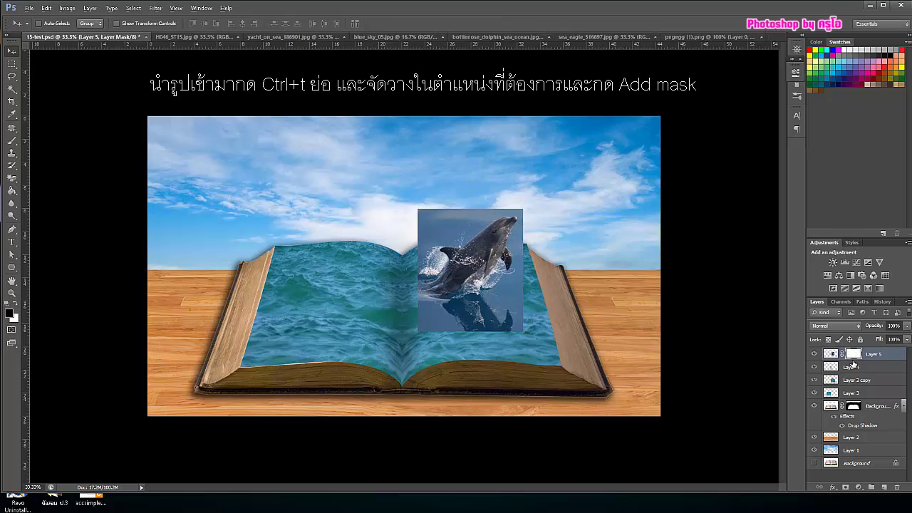
pyautogui.doubleClick(12, 293)
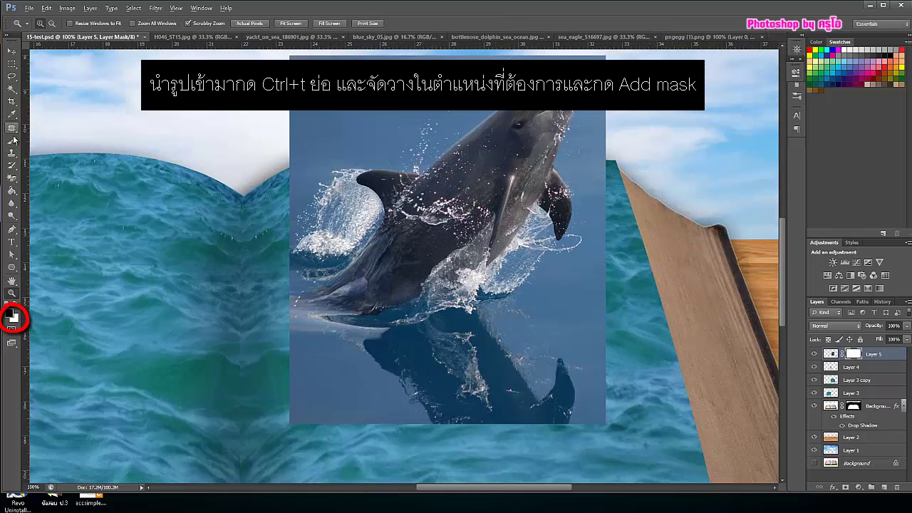
pyautogui.click(11, 140)
pyautogui.moveTo(275, 418); pyautogui.dragTo(295, 380)
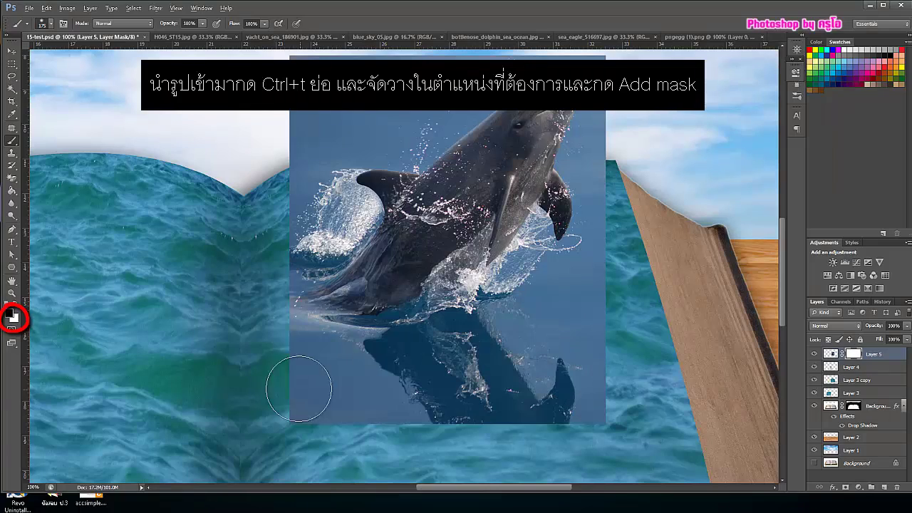
pyautogui.moveTo(584, 421)
pyautogui.mouseDown()
pyautogui.moveTo(603, 121)
pyautogui.moveTo(587, 59)
pyautogui.moveTo(306, 73)
pyautogui.moveTo(322, 138)
pyautogui.moveTo(334, 112)
pyautogui.moveTo(546, 64)
pyautogui.moveTo(449, 63)
pyautogui.moveTo(334, 158)
pyautogui.moveTo(391, 87)
pyautogui.moveTo(457, 93)
pyautogui.moveTo(544, 65)
pyautogui.moveTo(592, 125)
pyautogui.moveTo(588, 257)
pyautogui.mouseUp()
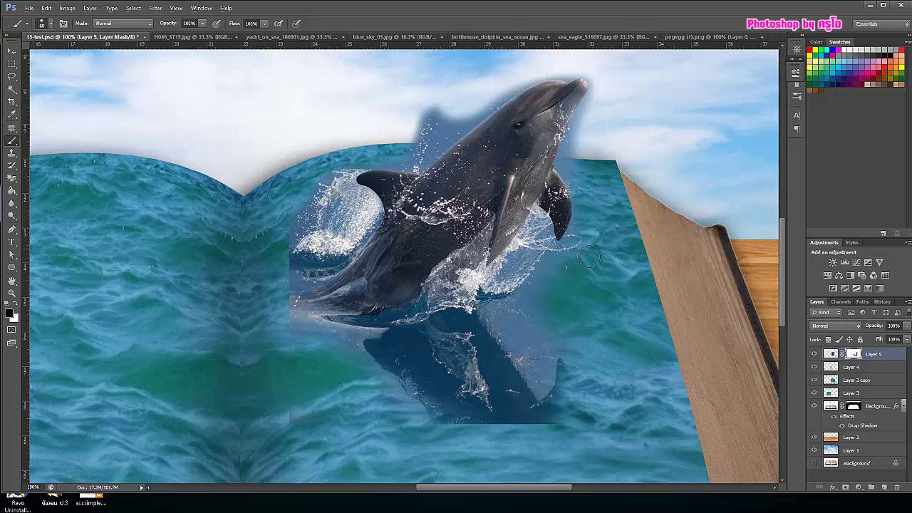
pyautogui.moveTo(580, 376)
pyautogui.mouseDown()
pyautogui.moveTo(520, 426)
pyautogui.moveTo(485, 434)
pyautogui.moveTo(371, 351)
pyautogui.mouseUp()
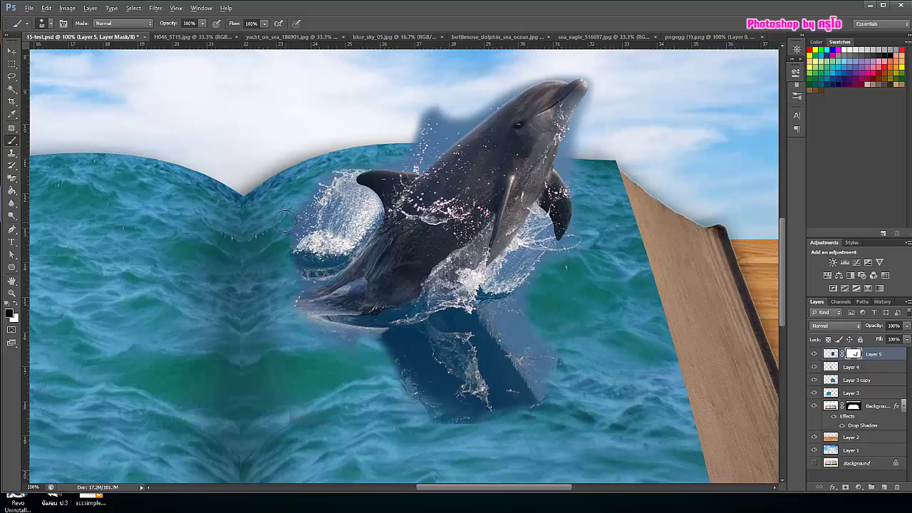
pyautogui.press('z')
pyautogui.click(290, 22)
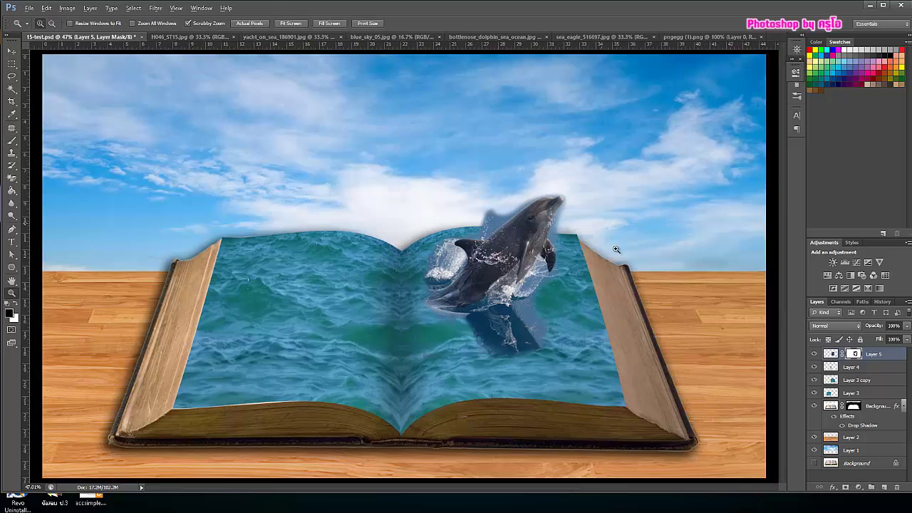
# Add a Hue/Saturation adjustment above the dolphin with hue -12 and saturation +3.
pyautogui.click(859, 488)
pyautogui.click(855, 375)
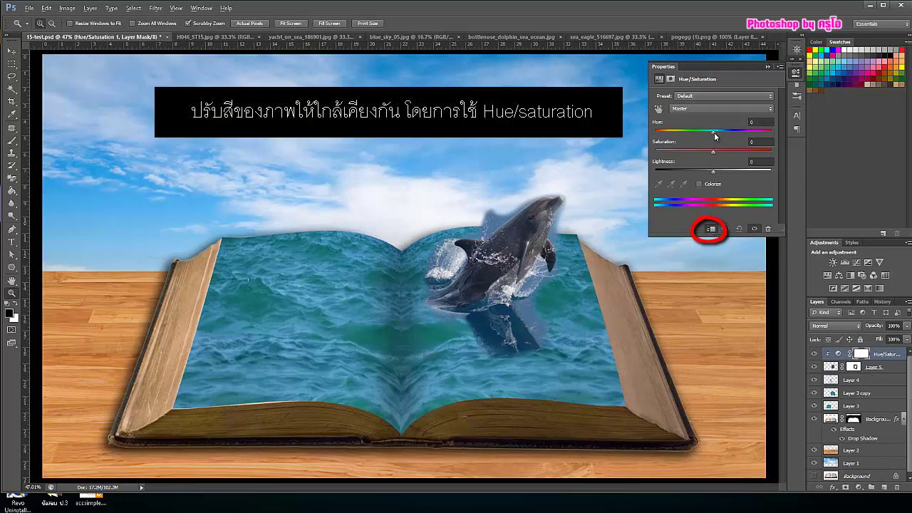
pyautogui.moveTo(713, 151); pyautogui.dragTo(705, 134)
pyautogui.moveTo(713, 172); pyautogui.dragTo(714, 173)
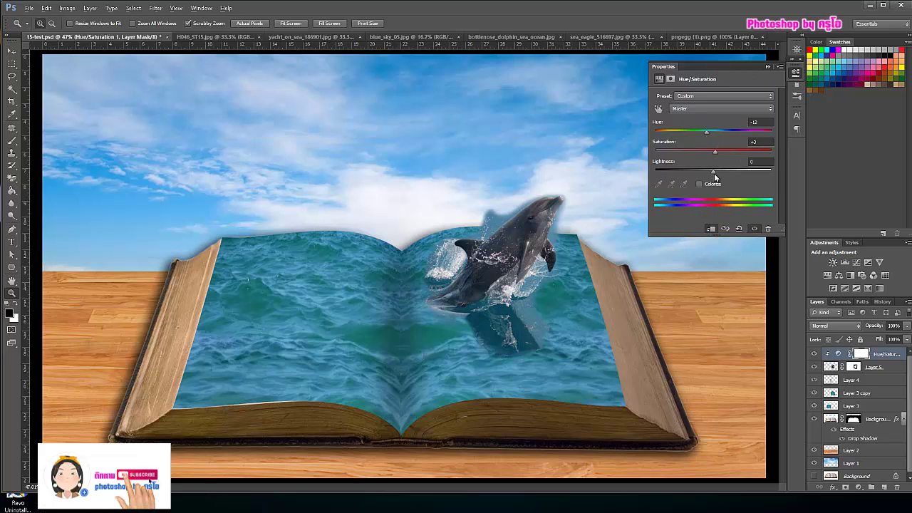
pyautogui.click(767, 67)
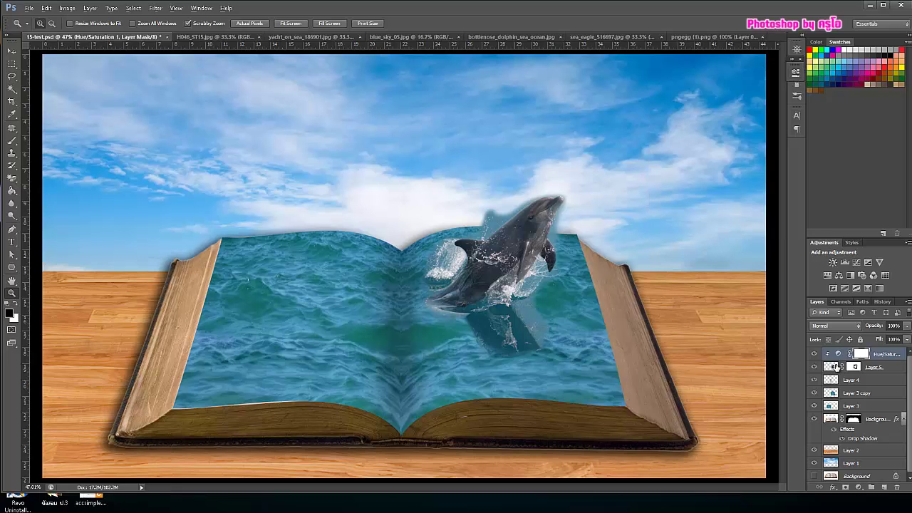
# On Layer 5's mask, blend the dark water below and right of the splash more gradually.
pyautogui.click(855, 367)
pyautogui.moveTo(436, 286); pyautogui.dragTo(485, 285)
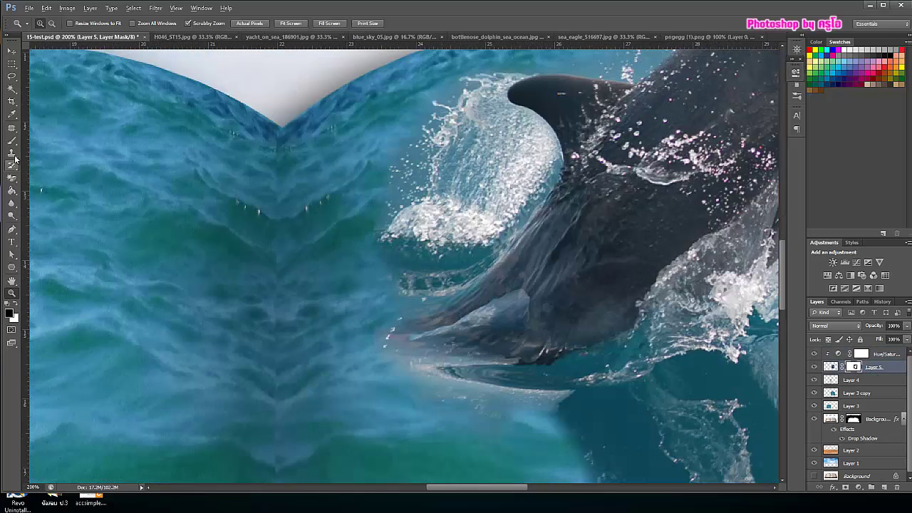
pyautogui.click(12, 142)
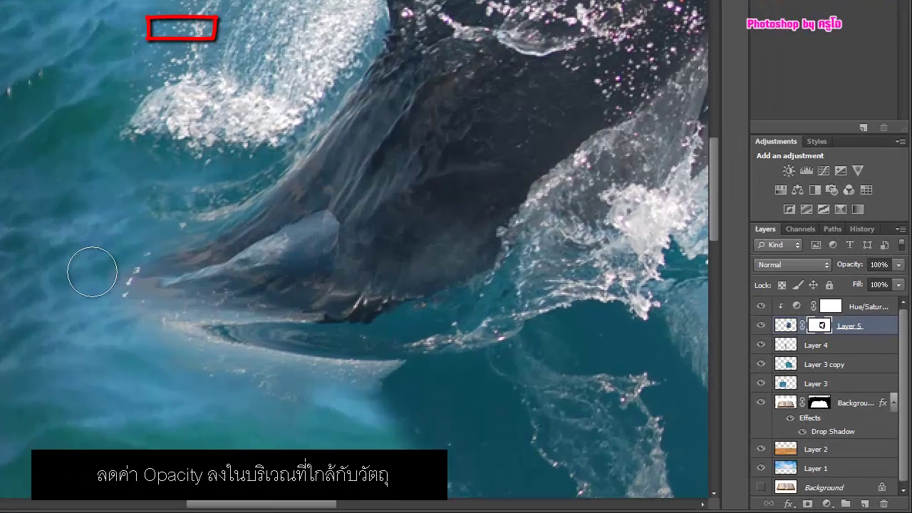
pyautogui.moveTo(480, 409)
pyautogui.mouseDown()
pyautogui.moveTo(413, 417)
pyautogui.moveTo(401, 350)
pyautogui.moveTo(438, 464)
pyautogui.mouseUp()
pyautogui.moveTo(311, 246)
pyautogui.mouseDown()
pyautogui.moveTo(402, 306)
pyautogui.moveTo(389, 257)
pyautogui.moveTo(356, 347)
pyautogui.moveTo(525, 387)
pyautogui.mouseUp()
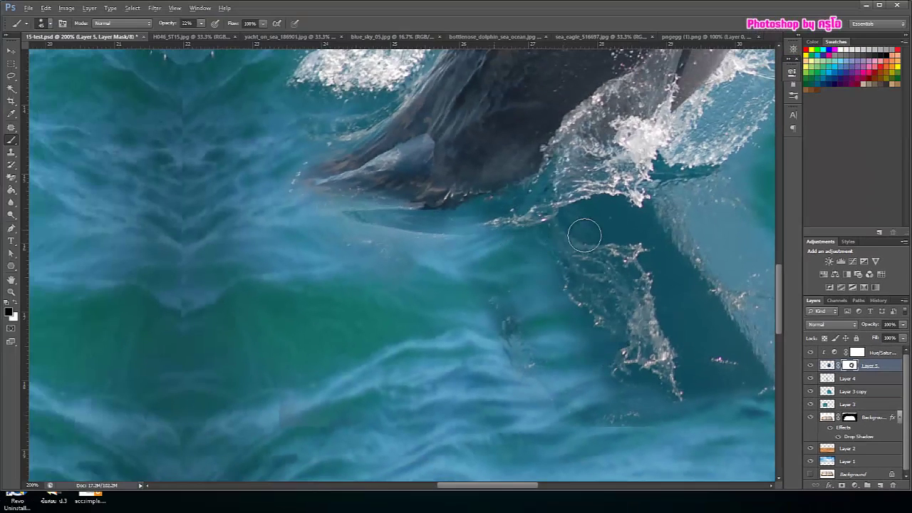
pyautogui.moveTo(585, 235)
pyautogui.mouseDown()
pyautogui.moveTo(702, 378)
pyautogui.moveTo(733, 363)
pyautogui.moveTo(703, 415)
pyautogui.mouseUp()
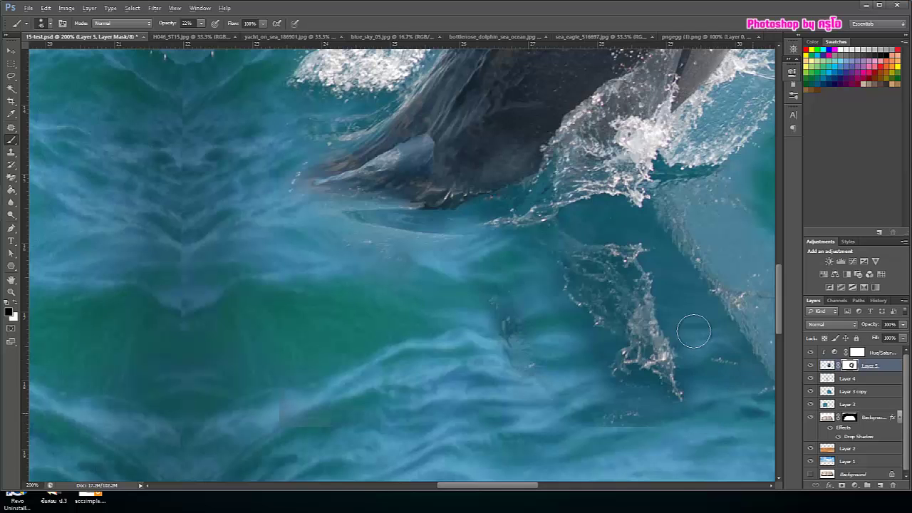
pyautogui.moveTo(694, 331)
pyautogui.mouseDown()
pyautogui.moveTo(611, 220)
pyautogui.moveTo(682, 397)
pyautogui.moveTo(703, 405)
pyautogui.mouseUp()
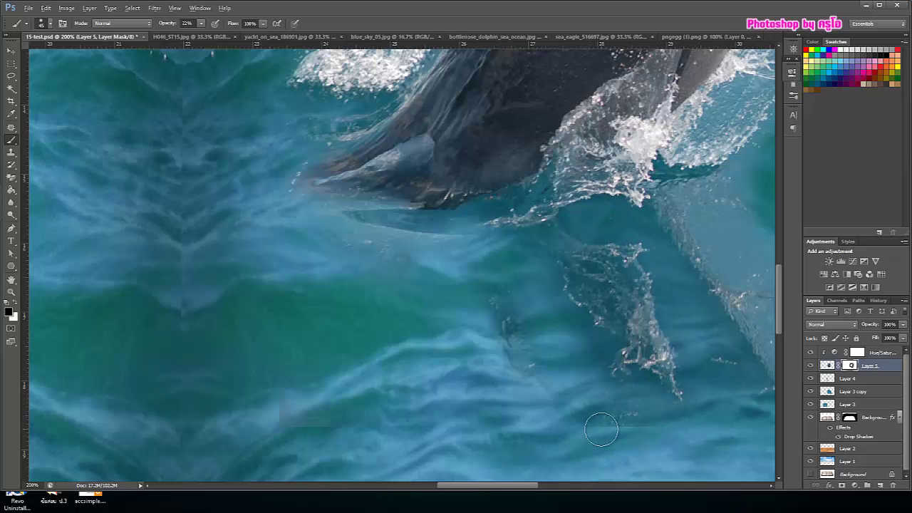
pyautogui.moveTo(680, 446); pyautogui.dragTo(654, 242)
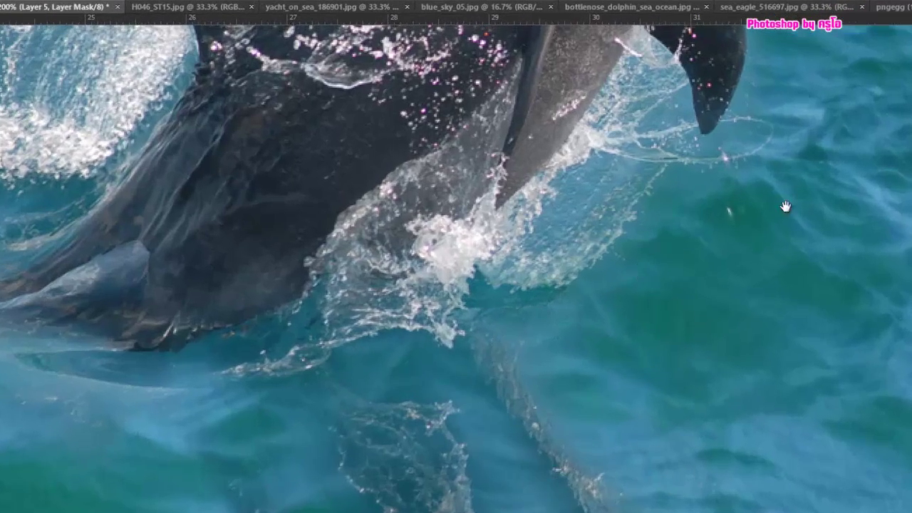
# Blend the dark teal patch into the sky and whiten the haze along the dolphin's back and throat.
pyautogui.moveTo(785, 207); pyautogui.dragTo(681, 442)
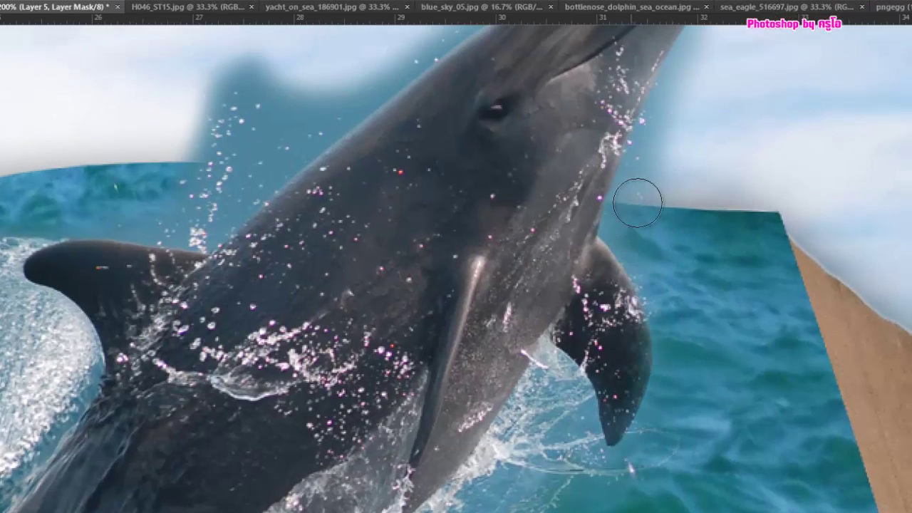
pyautogui.moveTo(195, 228)
pyautogui.mouseDown()
pyautogui.moveTo(254, 113)
pyautogui.moveTo(254, 143)
pyautogui.moveTo(241, 61)
pyautogui.moveTo(230, 157)
pyautogui.mouseUp()
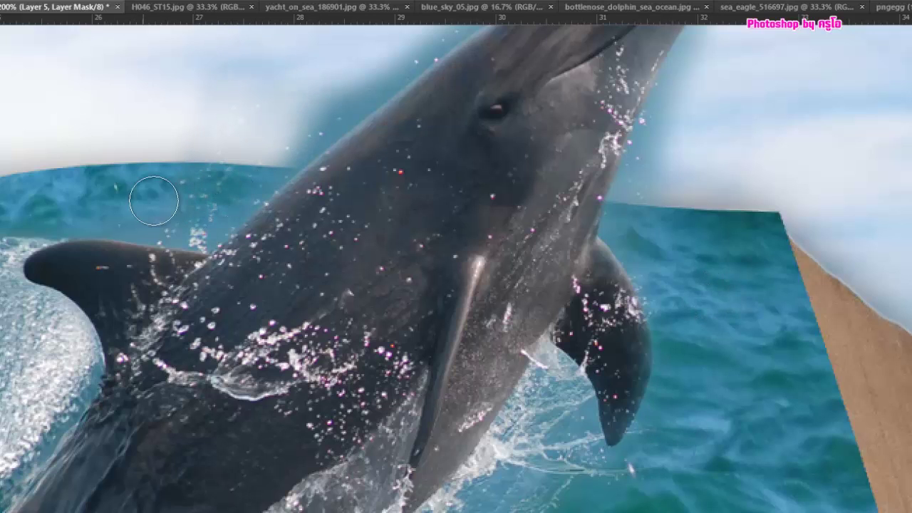
pyautogui.moveTo(334, 159); pyautogui.dragTo(613, 137)
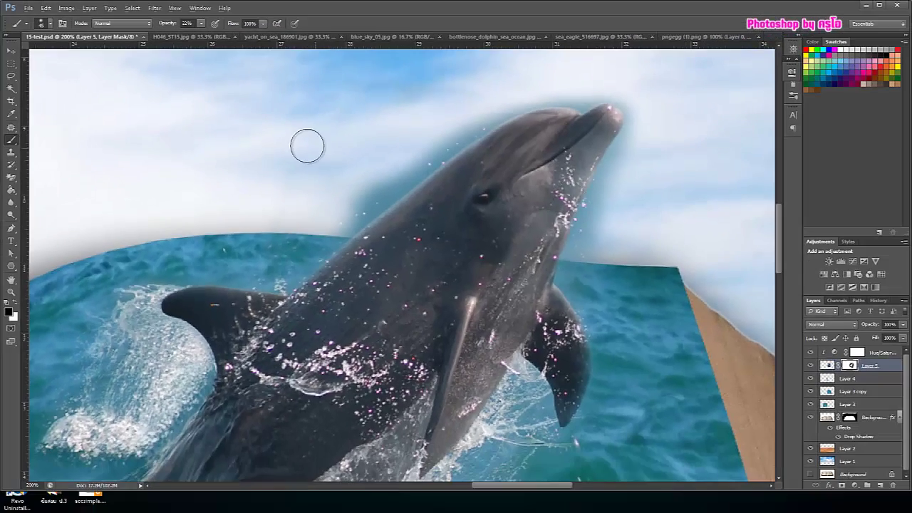
pyautogui.moveTo(403, 173); pyautogui.dragTo(363, 214)
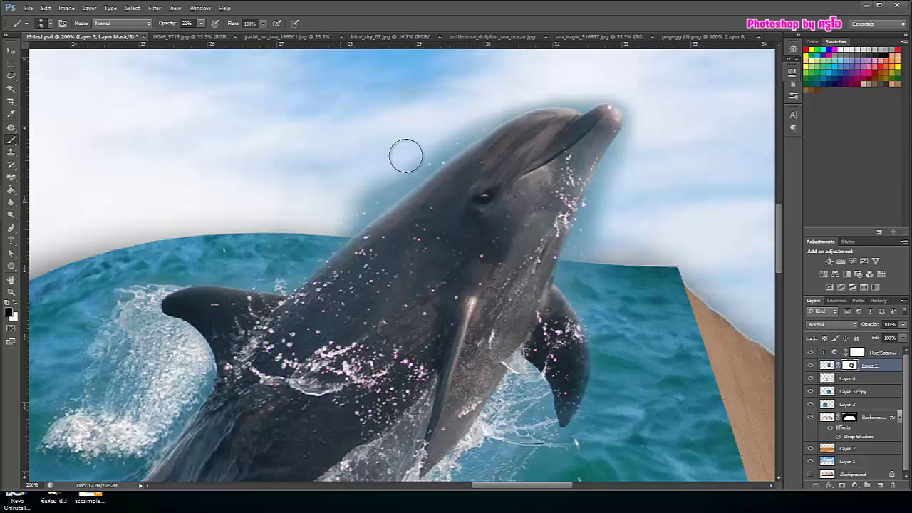
pyautogui.moveTo(406, 156); pyautogui.dragTo(352, 209)
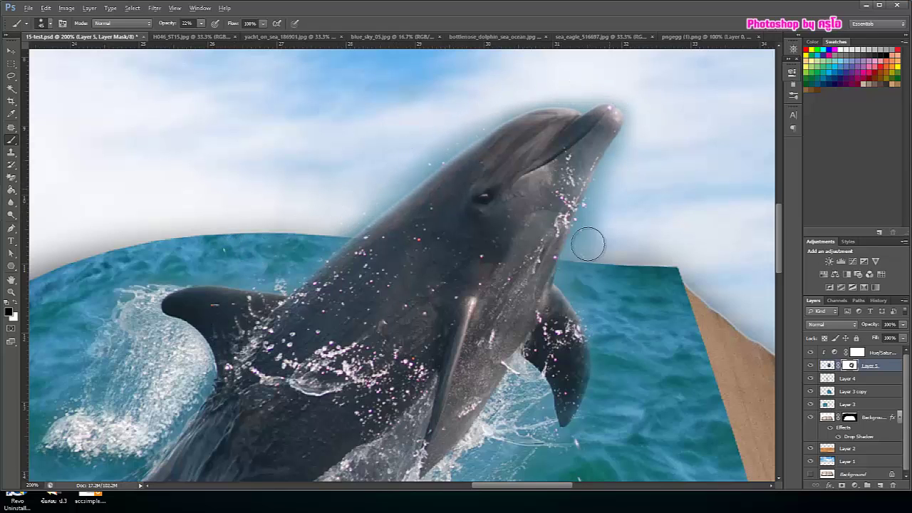
pyautogui.moveTo(587, 245); pyautogui.dragTo(591, 230)
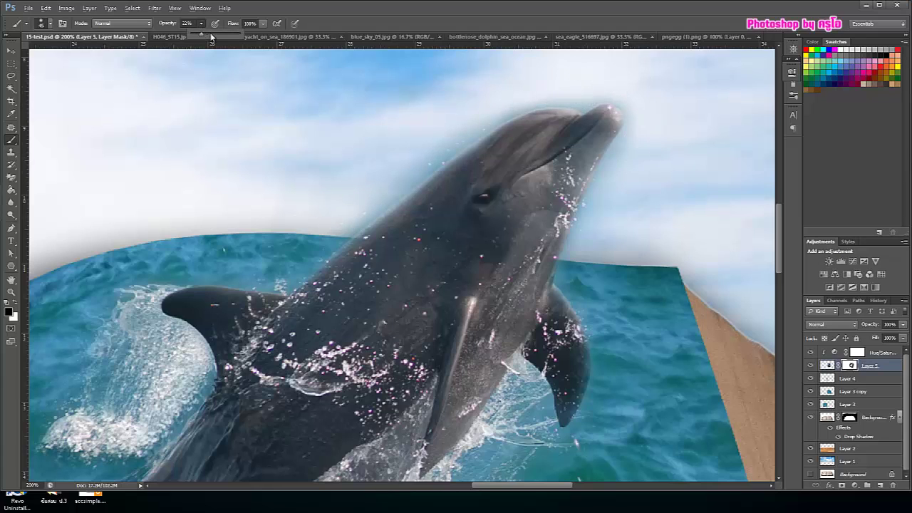
# Resize the brush and brighten the remaining haze along the dolphin's upper back edge.
pyautogui.press('[')
pyautogui.press('[')
pyautogui.press('[')
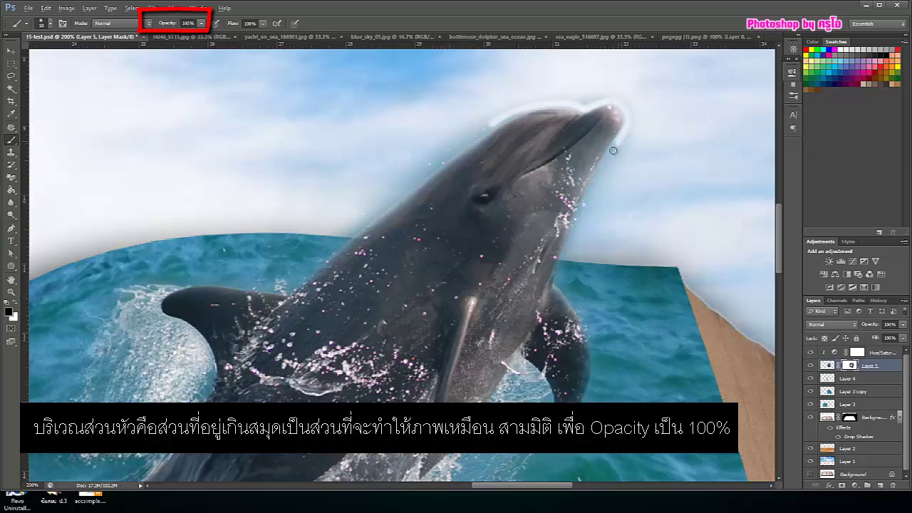
pyautogui.press(']')
pyautogui.press(']')
pyautogui.press(']')
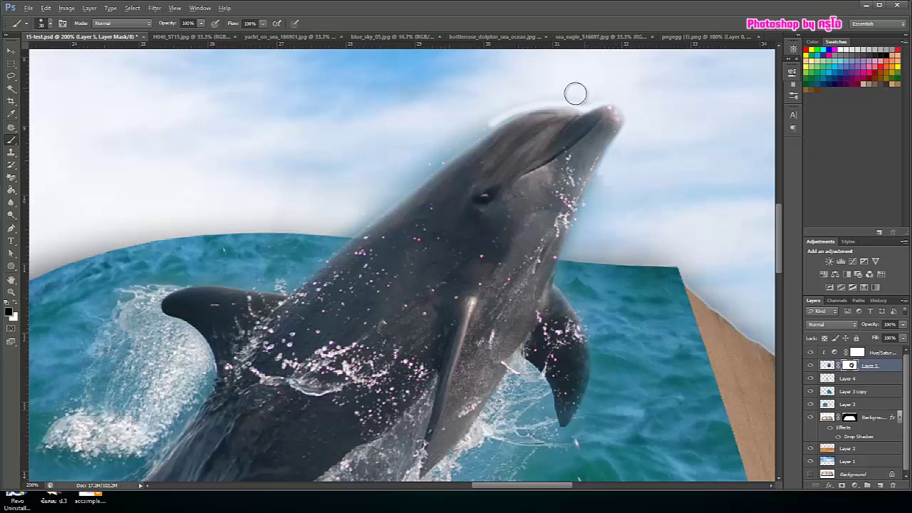
pyautogui.moveTo(504, 105)
pyautogui.mouseDown()
pyautogui.moveTo(519, 102)
pyautogui.moveTo(430, 154)
pyautogui.moveTo(440, 148)
pyautogui.mouseUp()
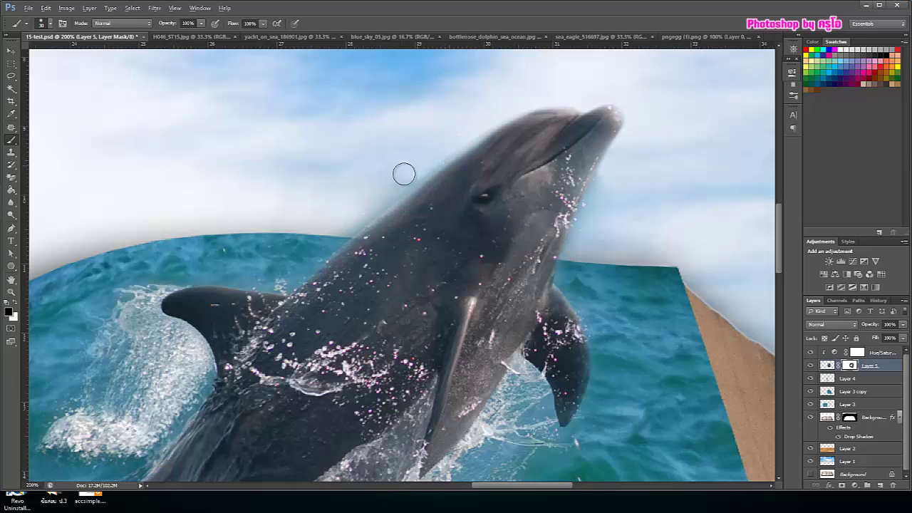
pyautogui.moveTo(404, 173)
pyautogui.mouseDown()
pyautogui.moveTo(348, 215)
pyautogui.moveTo(427, 159)
pyautogui.moveTo(570, 98)
pyautogui.moveTo(623, 166)
pyautogui.moveTo(610, 176)
pyautogui.mouseUp()
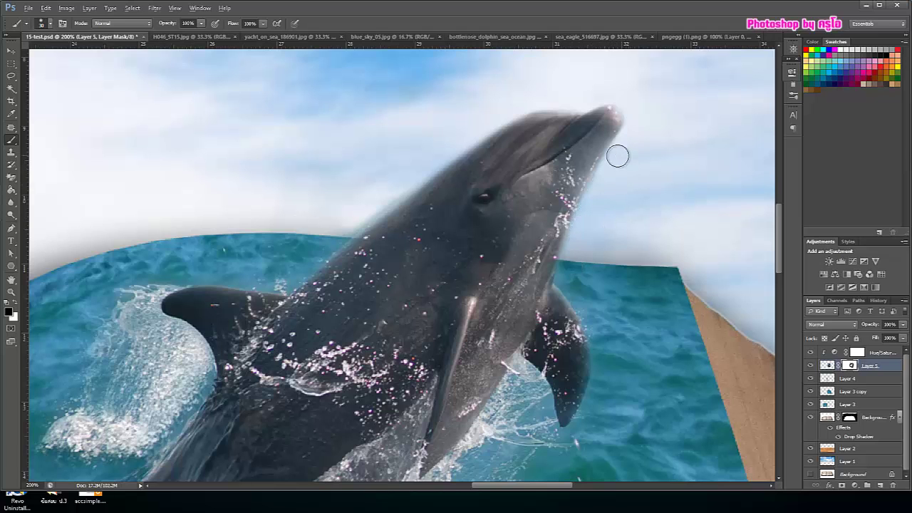
pyautogui.click(11, 292)
pyautogui.click(290, 24)
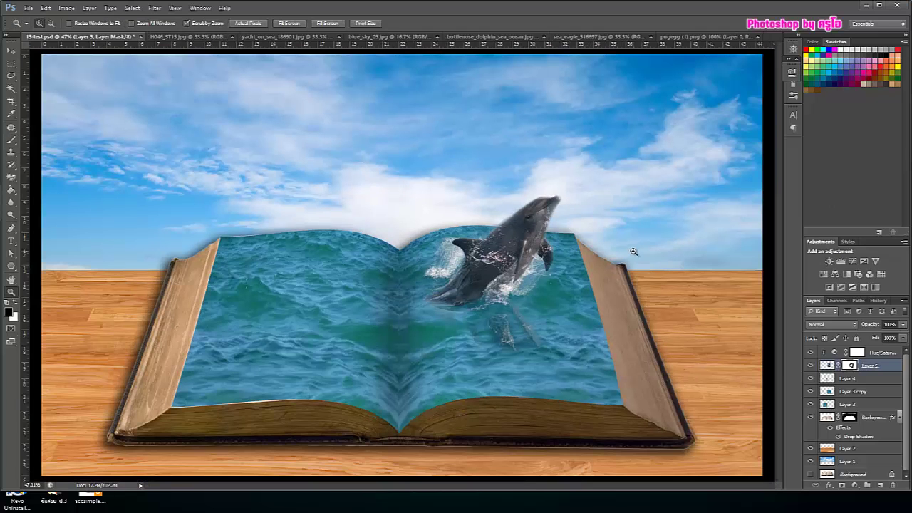
# Link Layer 5 with its Hue/Saturation layer and scale the dolphin down slightly.
pyautogui.keyDown('shift'); pyautogui.click(883, 353); pyautogui.keyUp('shift')
pyautogui.rightClick(883, 355)
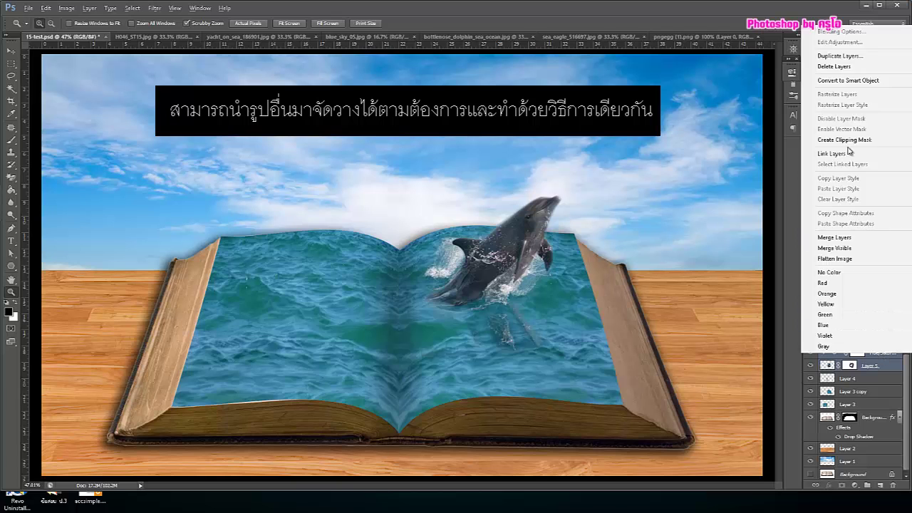
pyautogui.click(851, 157)
pyautogui.hotkey('ctrl', 't')
pyautogui.moveTo(566, 184); pyautogui.dragTo(543, 205)
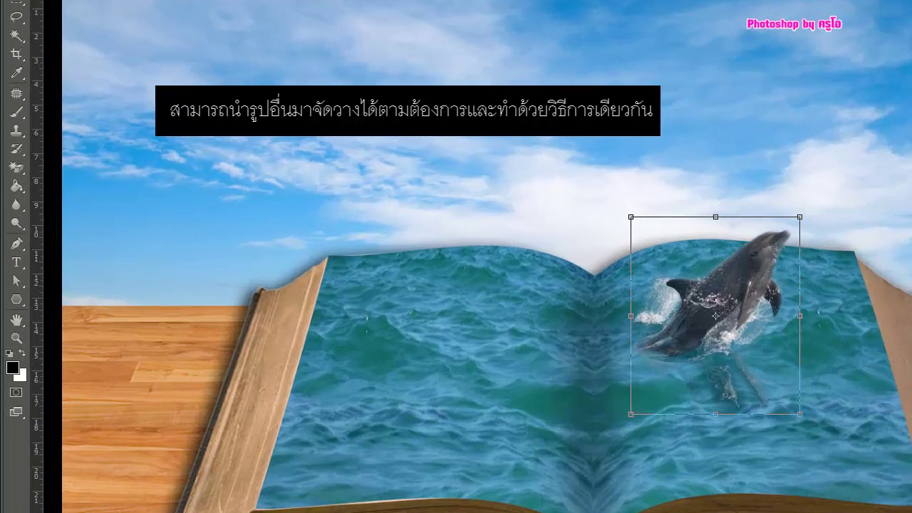
pyautogui.press('Return')
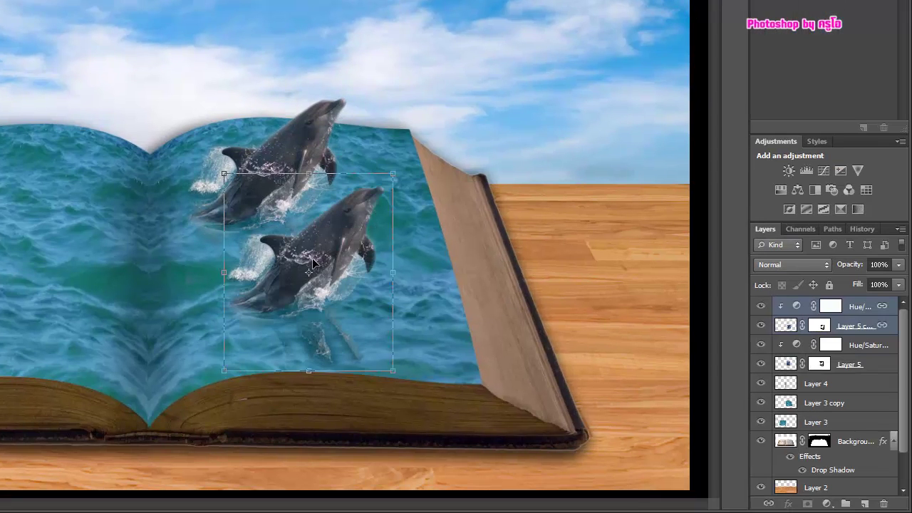
# Flip the dolphin copy vertically, enlarge it and place it in front of the first dolphin.
pyautogui.rightClick(329, 232)
pyautogui.click(381, 460)
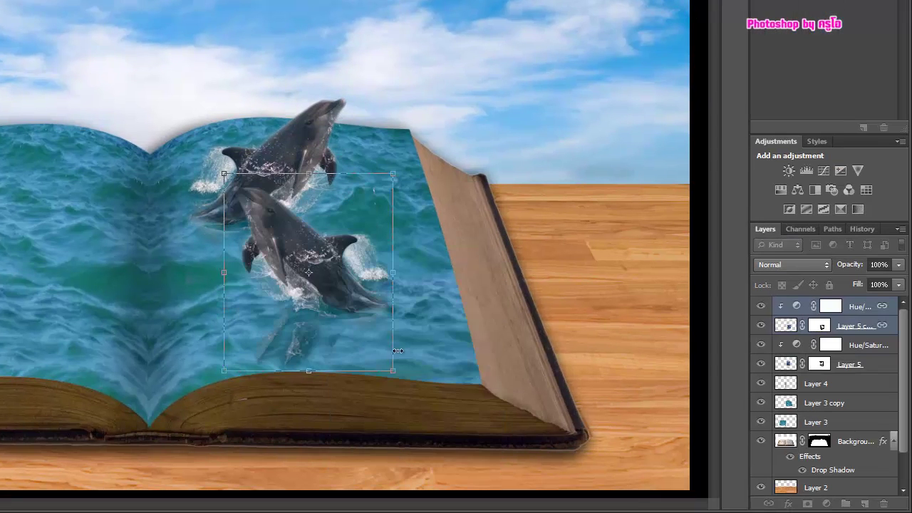
pyautogui.moveTo(392, 365); pyautogui.dragTo(463, 452)
pyautogui.moveTo(396, 324); pyautogui.dragTo(374, 283)
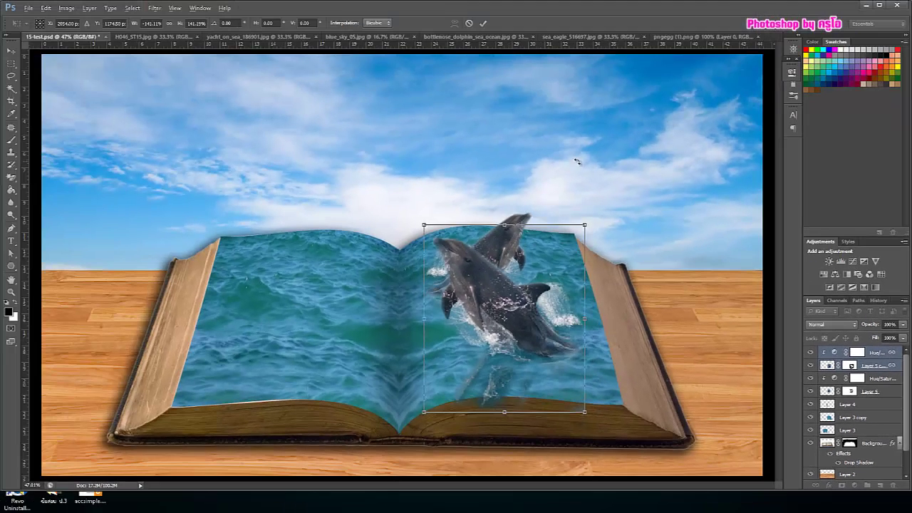
pyautogui.moveTo(549, 264); pyautogui.dragTo(560, 317)
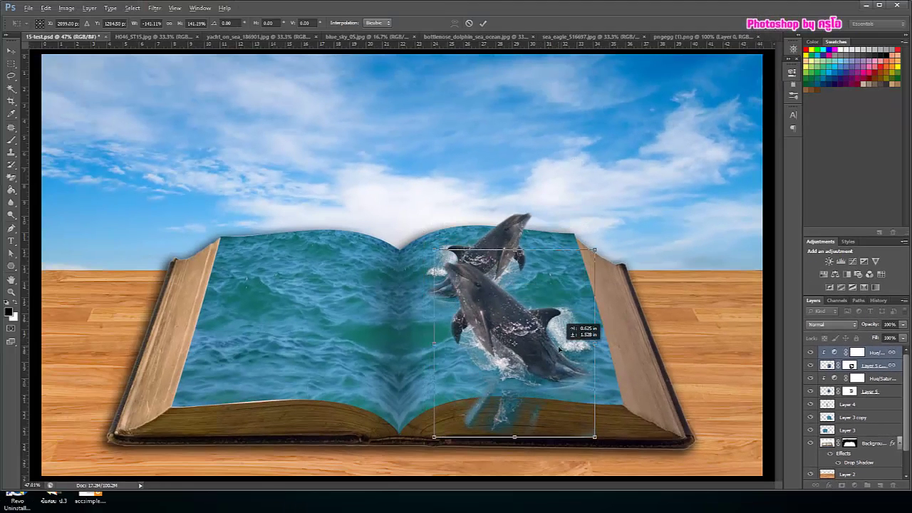
pyautogui.click(479, 26)
# Paint out the dolphin copy's reflection on the lower page using its mask.
pyautogui.click(856, 366)
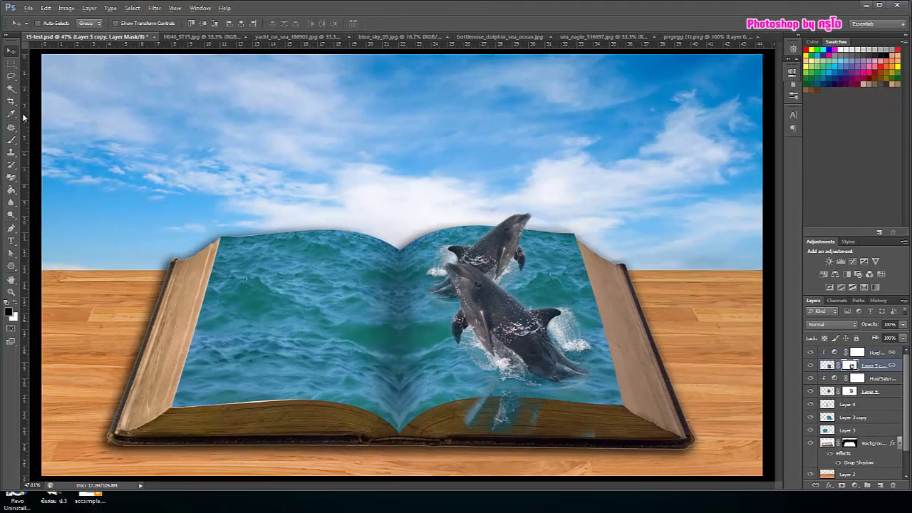
pyautogui.click(12, 140)
pyautogui.moveTo(424, 411); pyautogui.dragTo(533, 415)
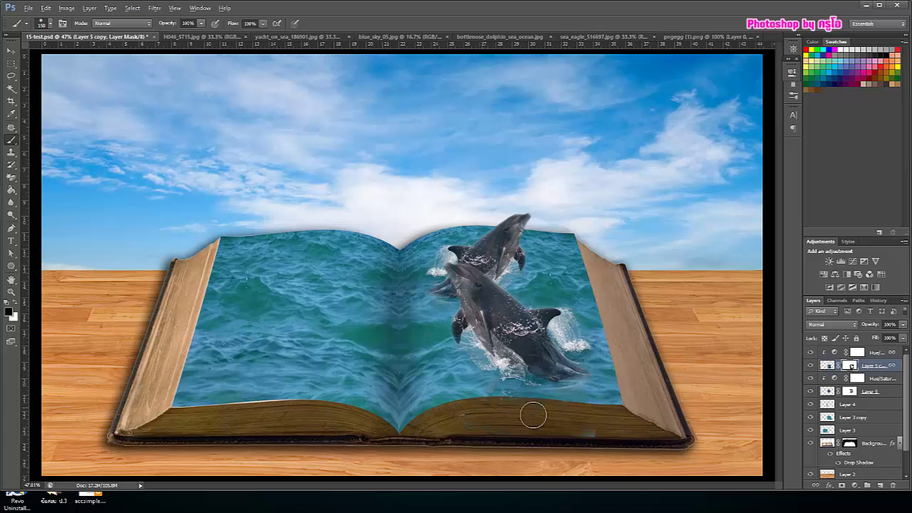